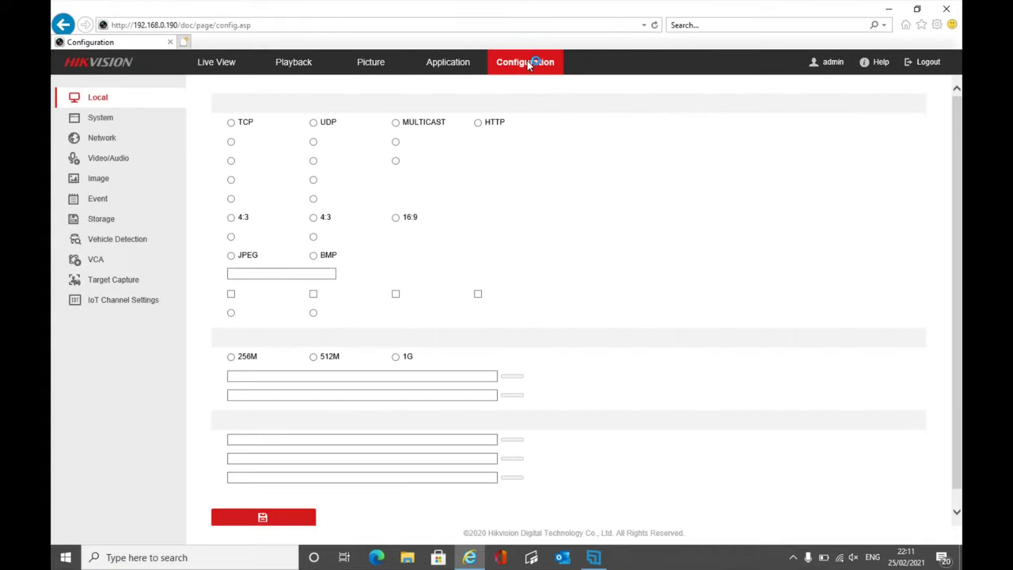
Outline the Front Door camera's motion detection area around the road, garden and path, excluding the porch roof, and save it
left_click(119, 206)
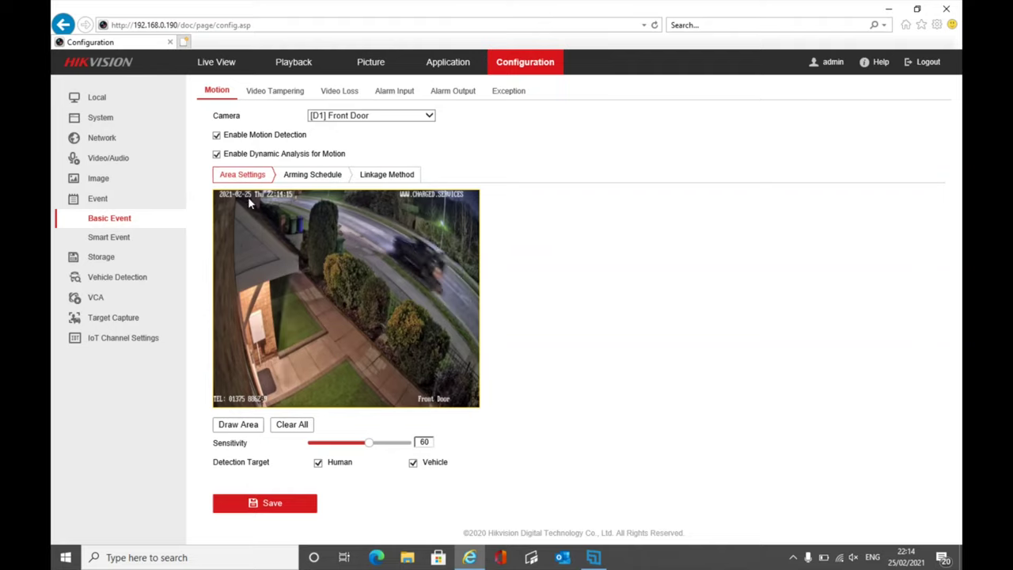
left_click_drag(243, 196, 478, 199)
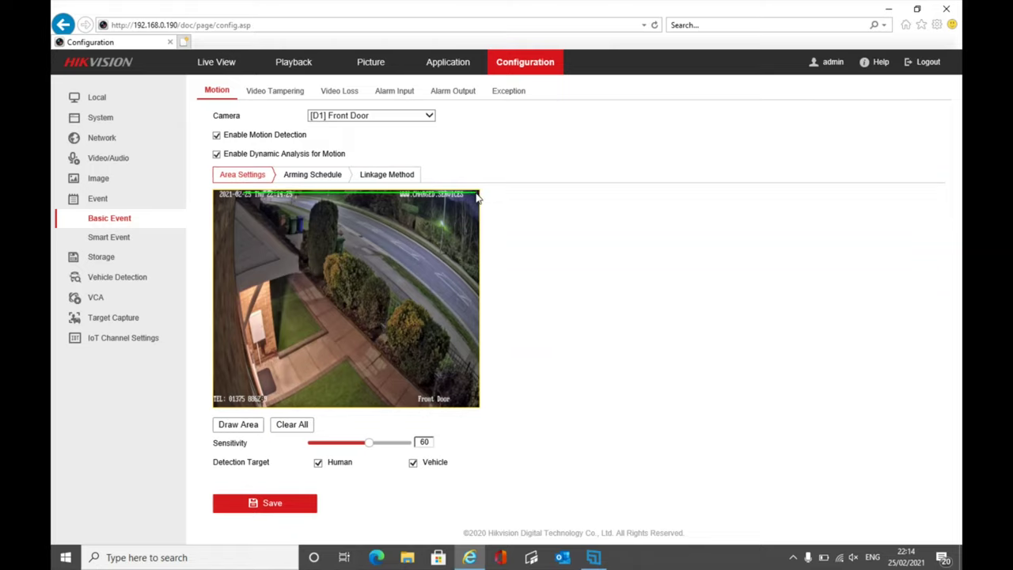
left_click_drag(478, 198, 237, 298)
left_click_drag(241, 254, 303, 252)
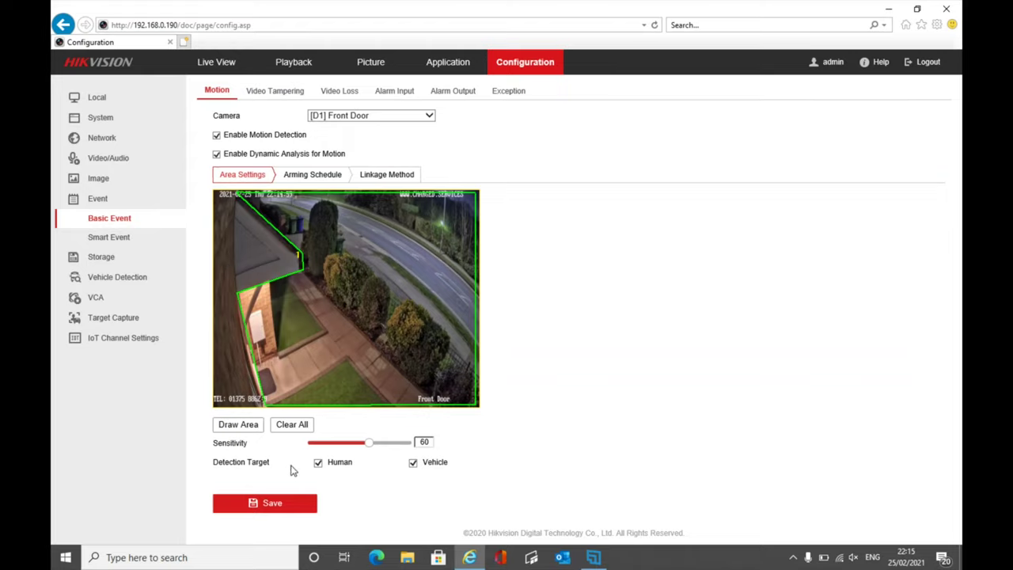
left_click(284, 504)
Review the Front Door motion detection's arming schedule and linkage methods, including Notify Surveillance Center, and save the linkage settings
left_click(328, 180)
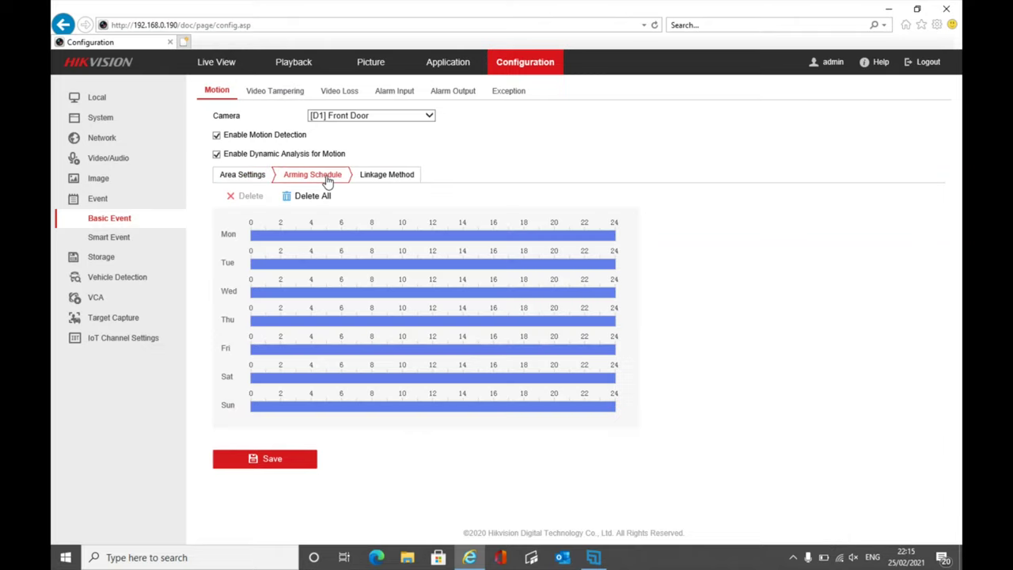
left_click(392, 176)
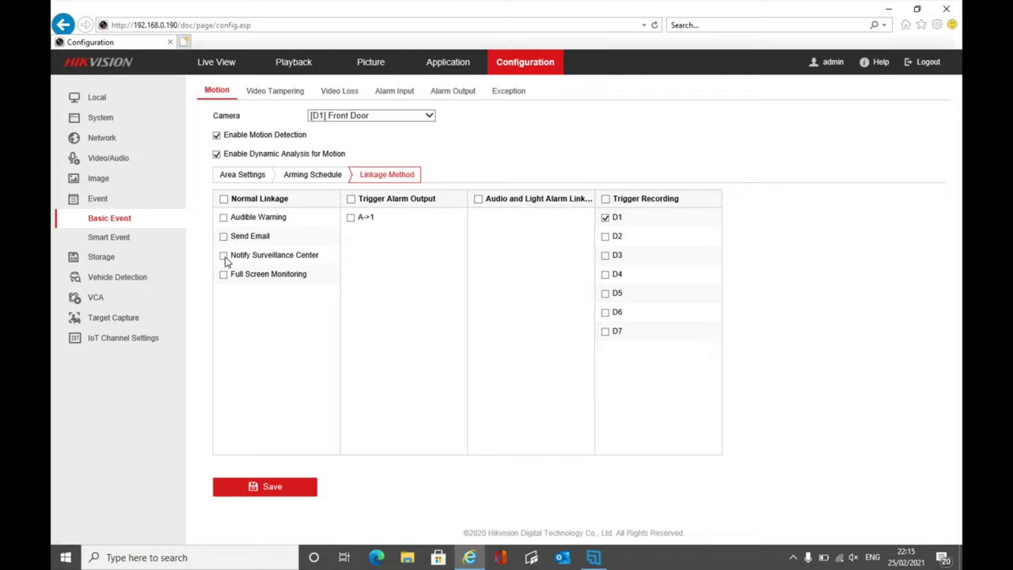
triple_click(329, 255)
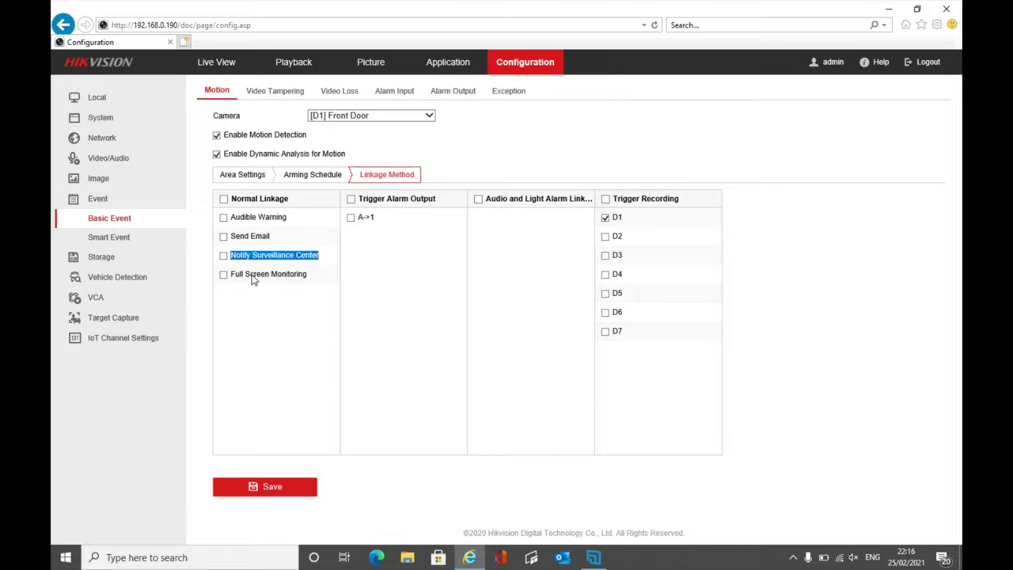
left_click(243, 278)
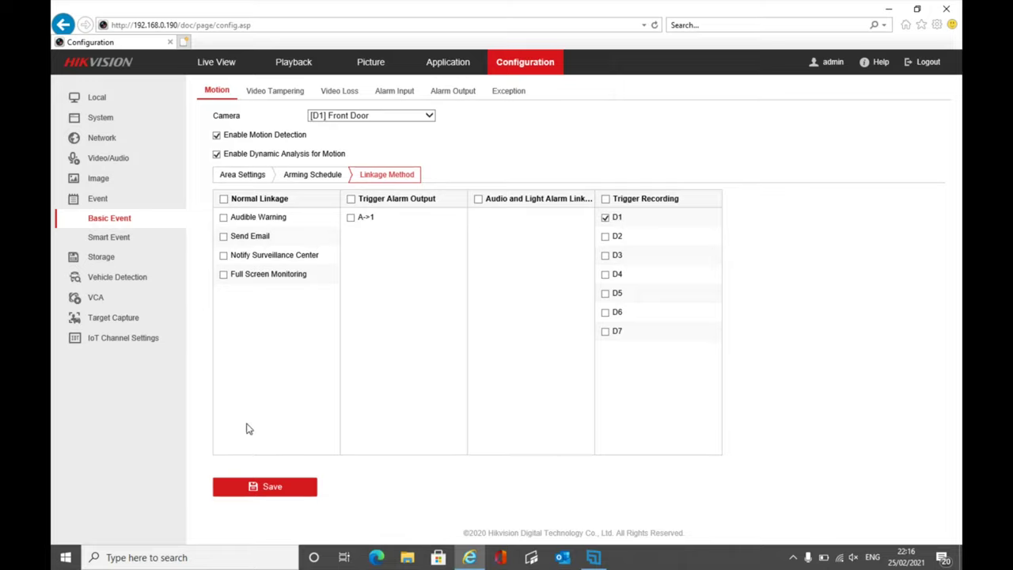
left_click(267, 487)
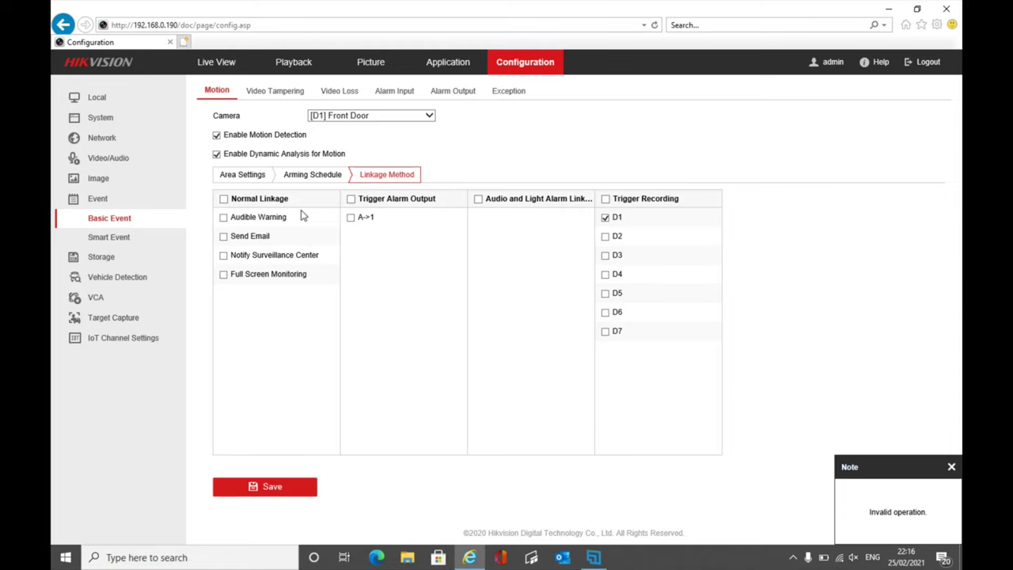
Disable the Human and Vehicle detection targets for Front Door motion detection and save the area settings
left_click(249, 179)
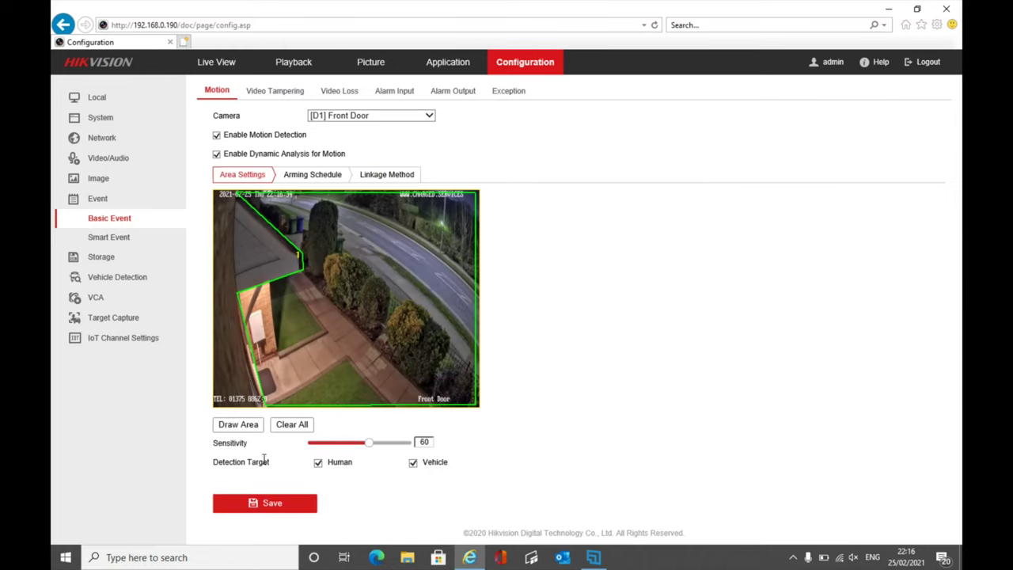
left_click_drag(260, 459, 271, 463)
left_click(412, 463)
left_click(318, 463)
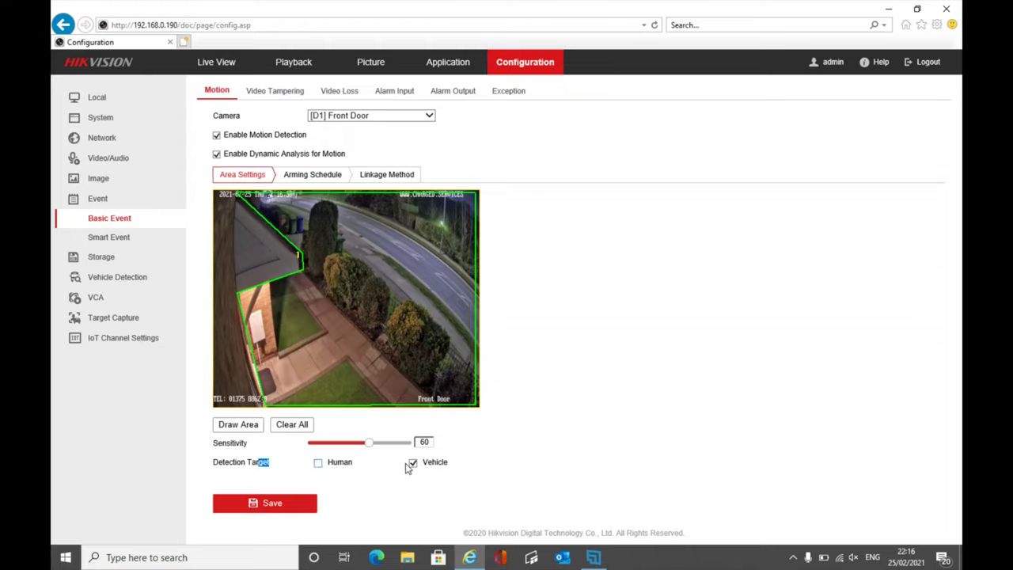
mouse_move(369, 442)
left_mouse_down()
mouse_move(388, 443)
mouse_move(366, 446)
left_mouse_up()
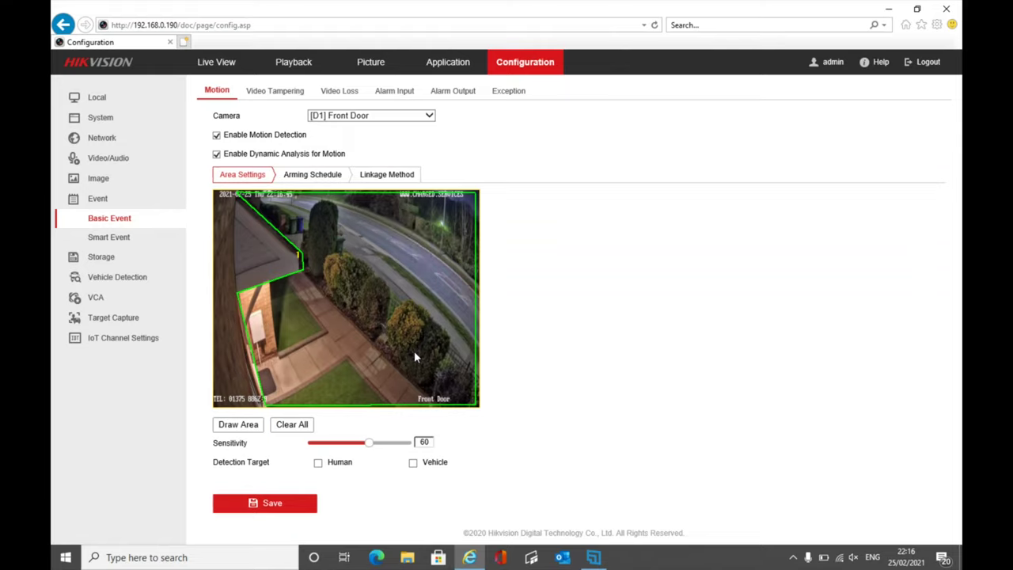
left_click(283, 505)
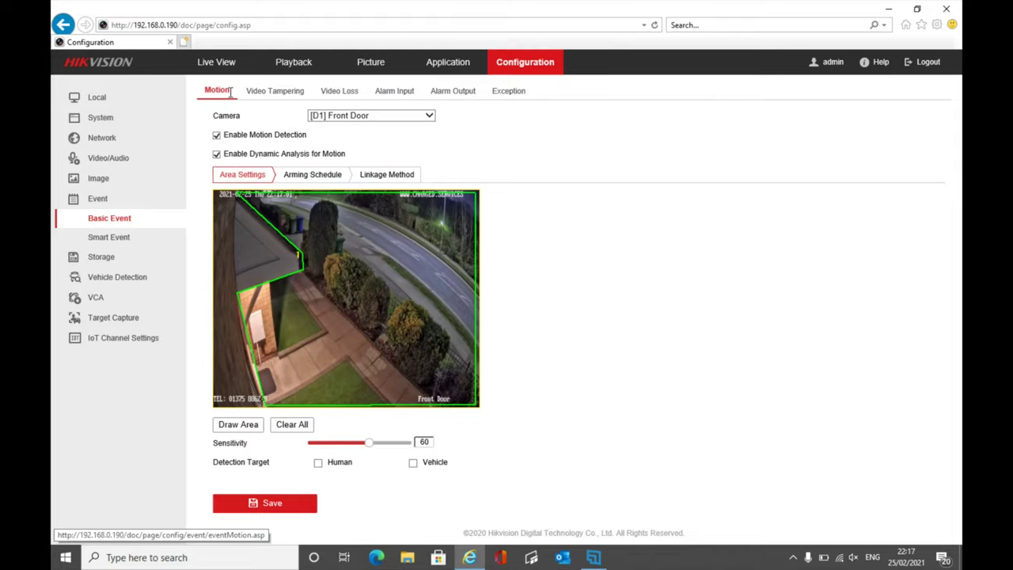
Open the Front Door camera's Intrusion Detection smart event in drawing mode and clear all its existing areas
left_click(130, 237)
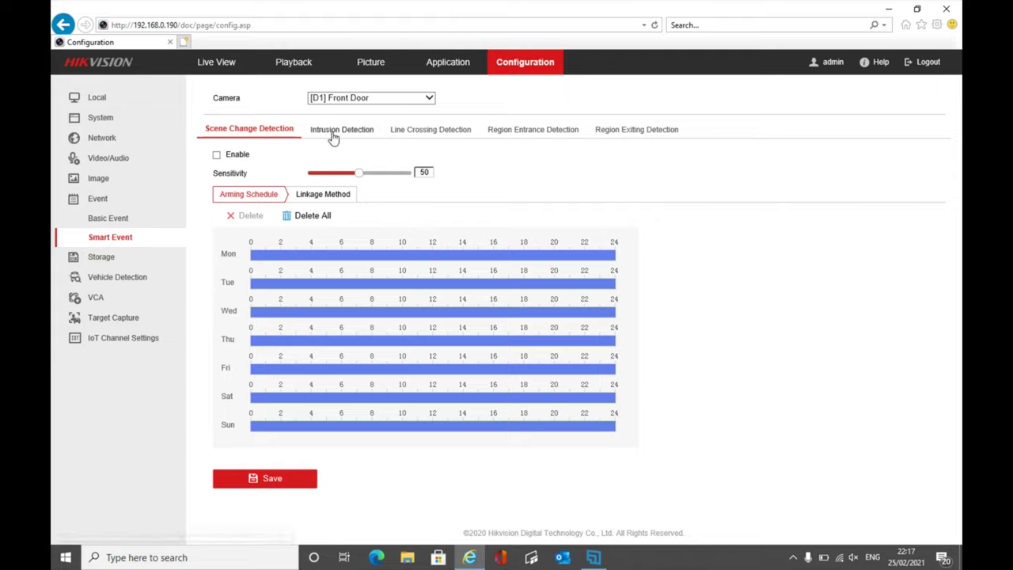
left_click(334, 134)
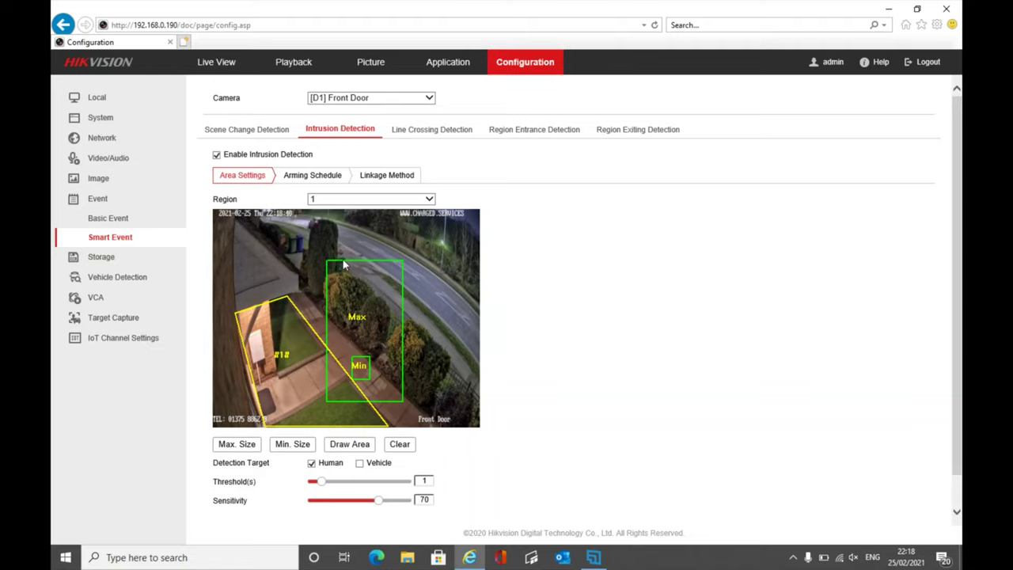
left_click(351, 444)
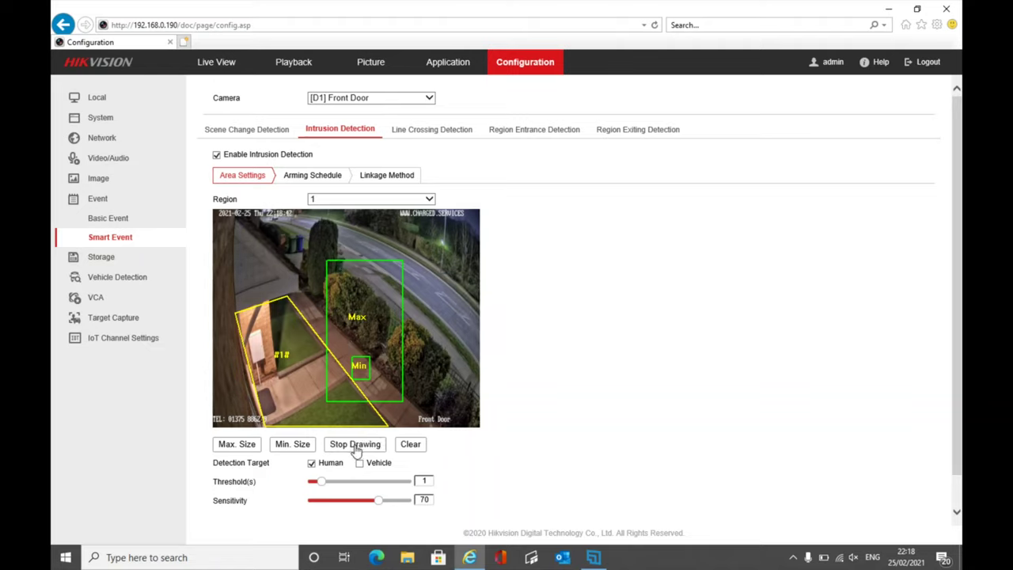
left_click(418, 449)
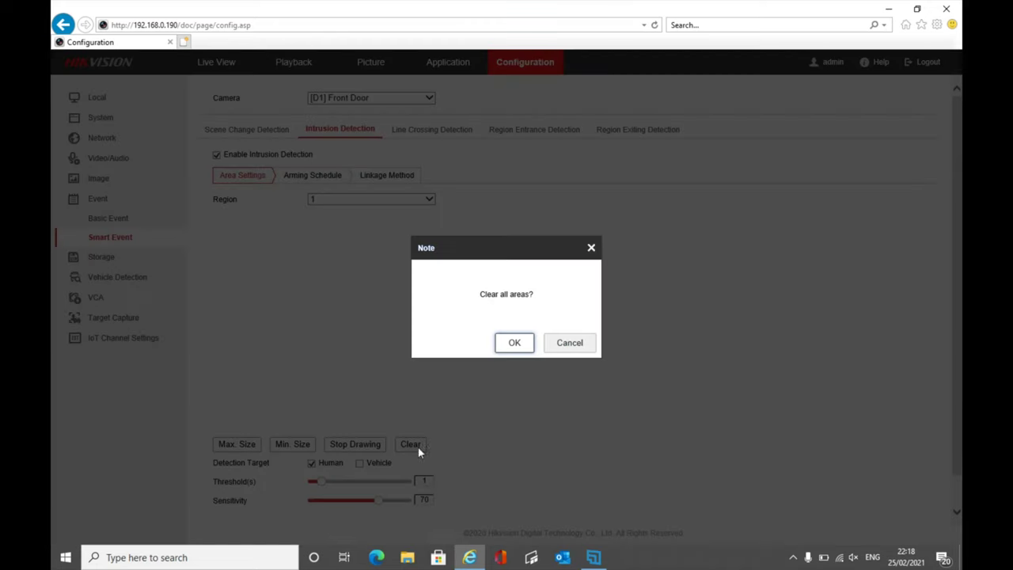
left_click(513, 345)
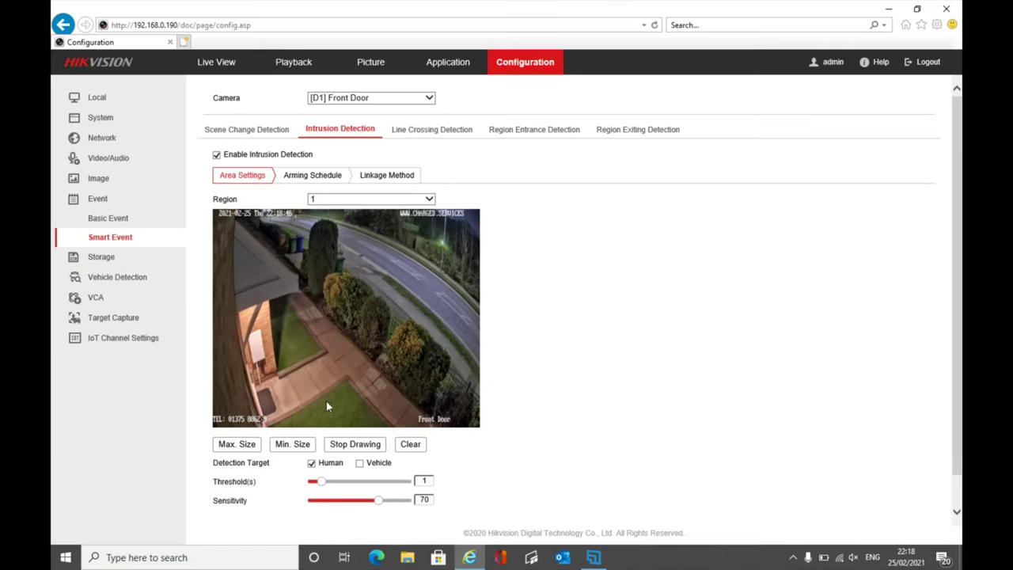
Draw a four-sided intrusion region 1 around the front door, lawn and adjoining path
left_click(238, 314)
left_click(286, 299)
left_click(387, 426)
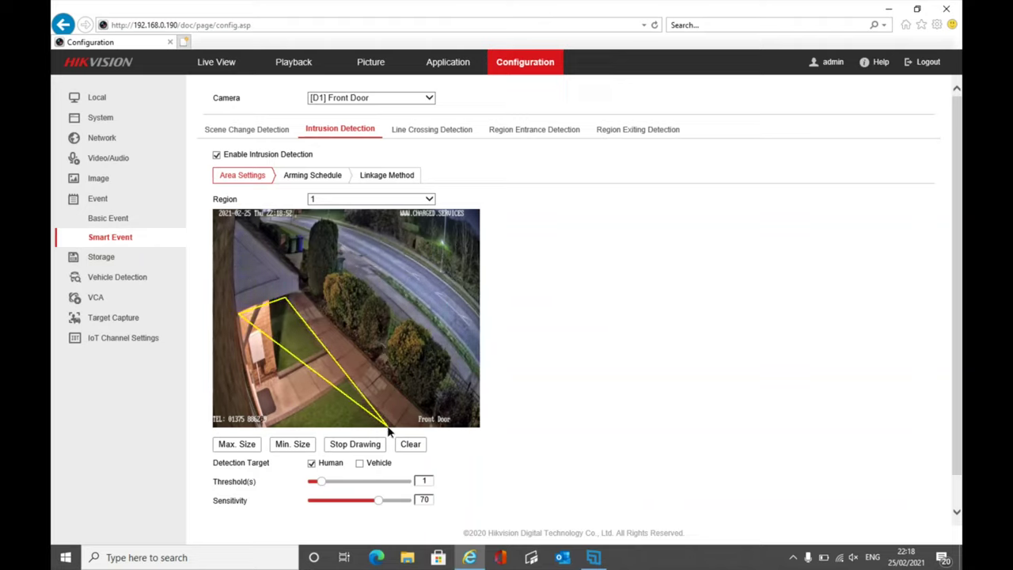
left_click(266, 425)
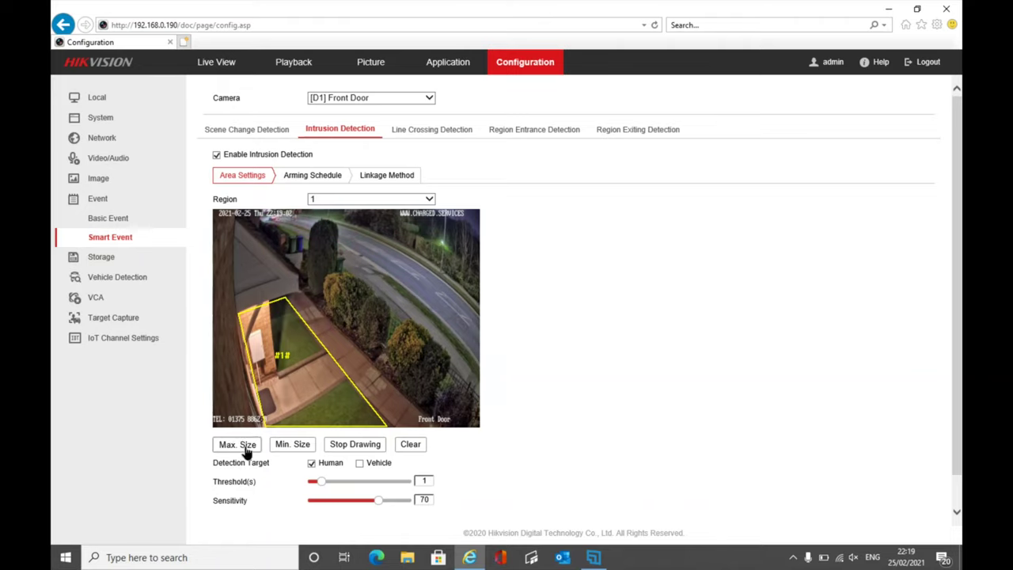
Draw a tall Max size box over the path and a small Min size box near the door, and save the intrusion area settings
left_click_drag(318, 264, 370, 385)
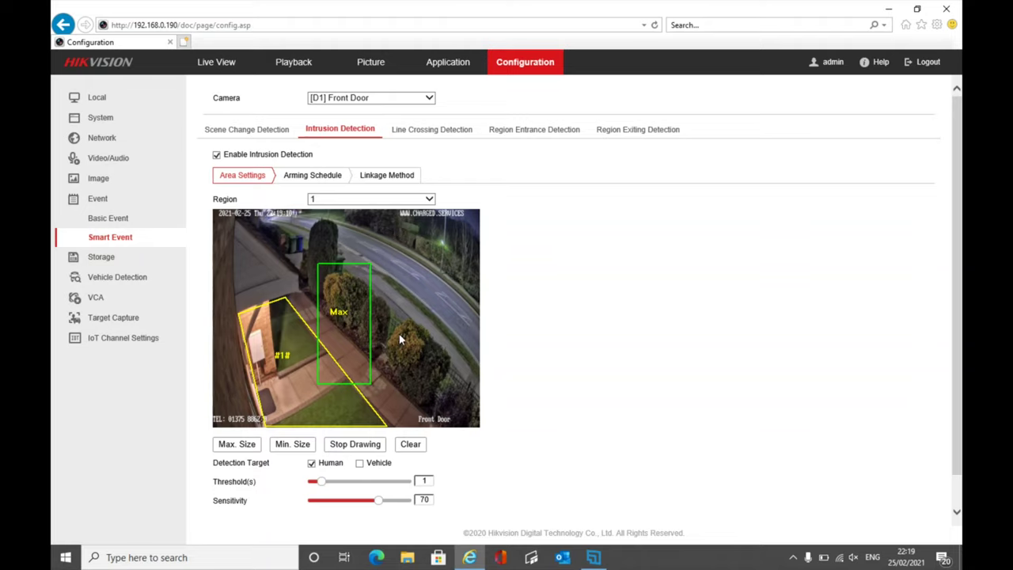
left_click(291, 448)
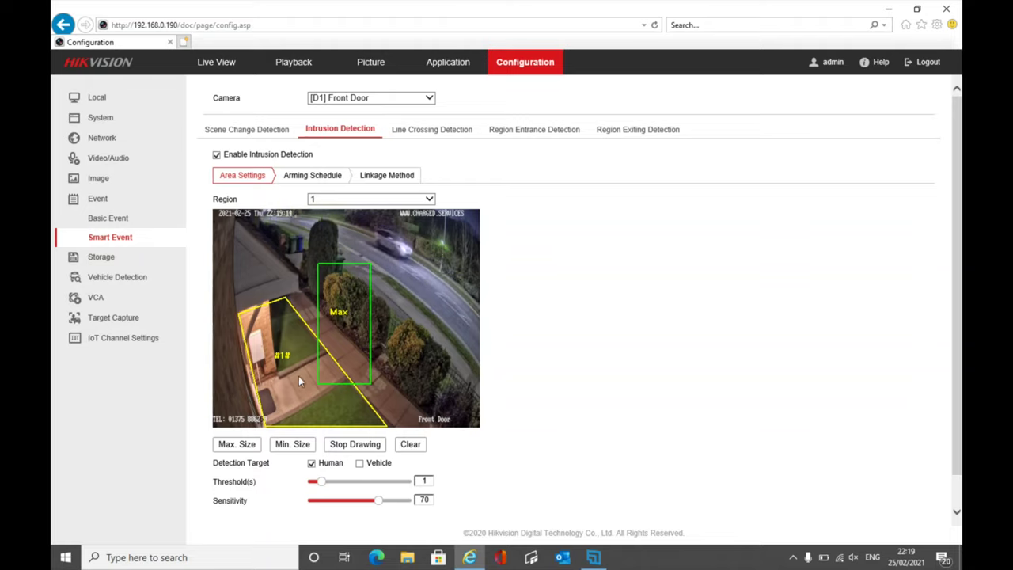
left_click_drag(289, 372, 309, 394)
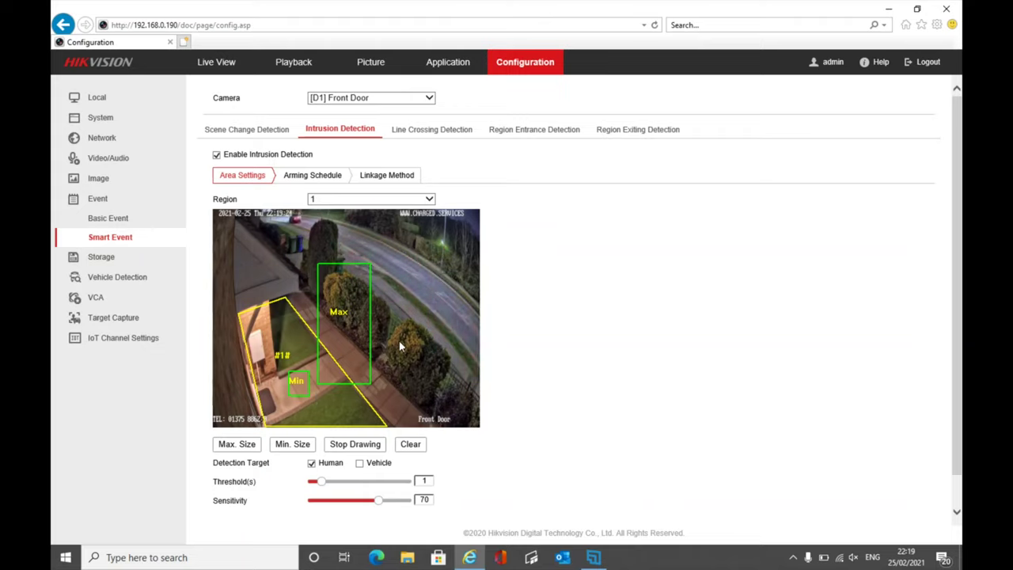
mouse_move(306, 394)
left_mouse_down()
mouse_move(278, 400)
mouse_move(292, 393)
left_mouse_up()
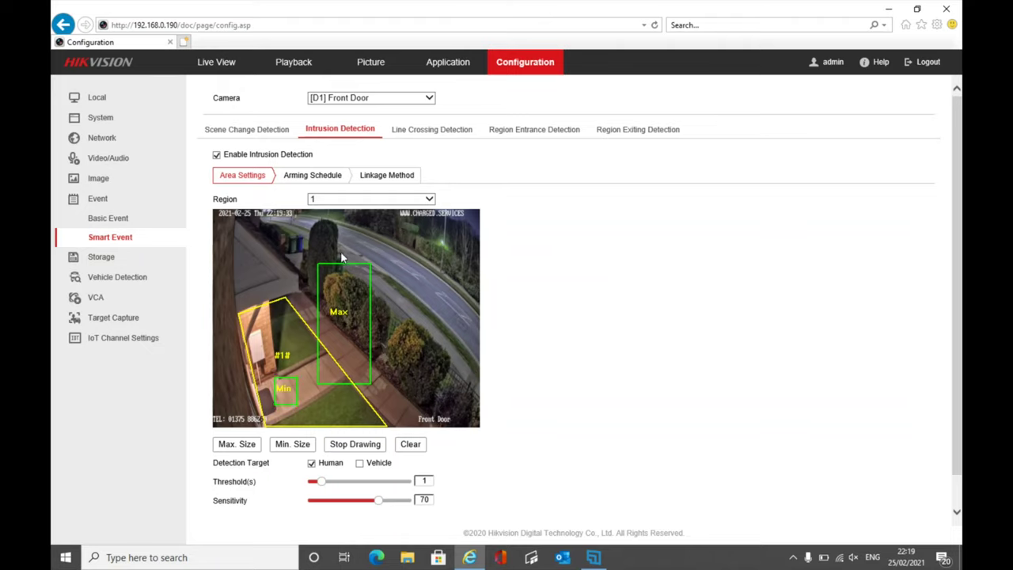
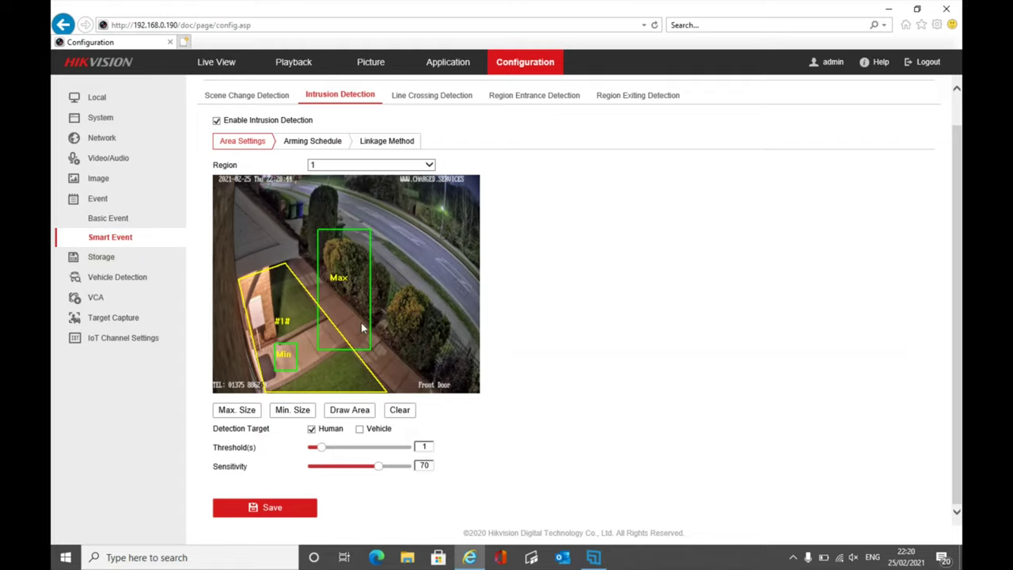
left_click(309, 509)
left_click(292, 506)
Replace Monday's all-day period in the intrusion arming schedule with one from 00:00 to 10:00
left_click(325, 145)
mouse_move(369, 242)
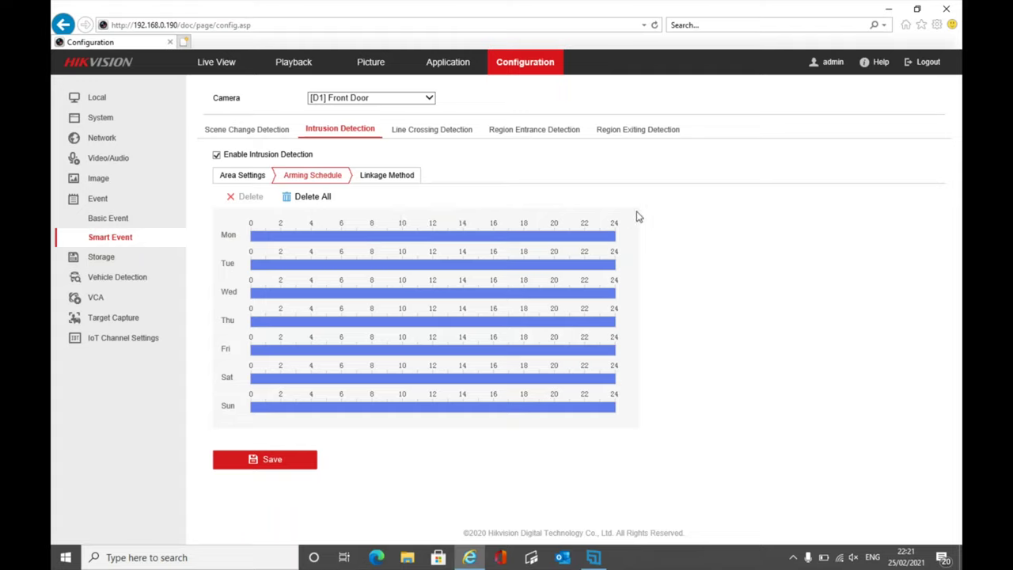
left_click(394, 246)
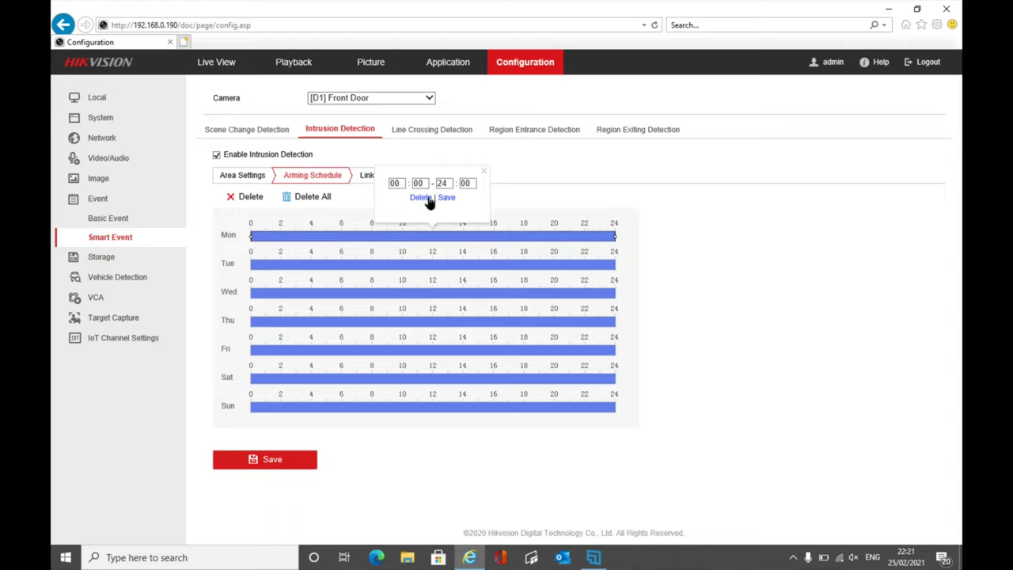
left_click(426, 197)
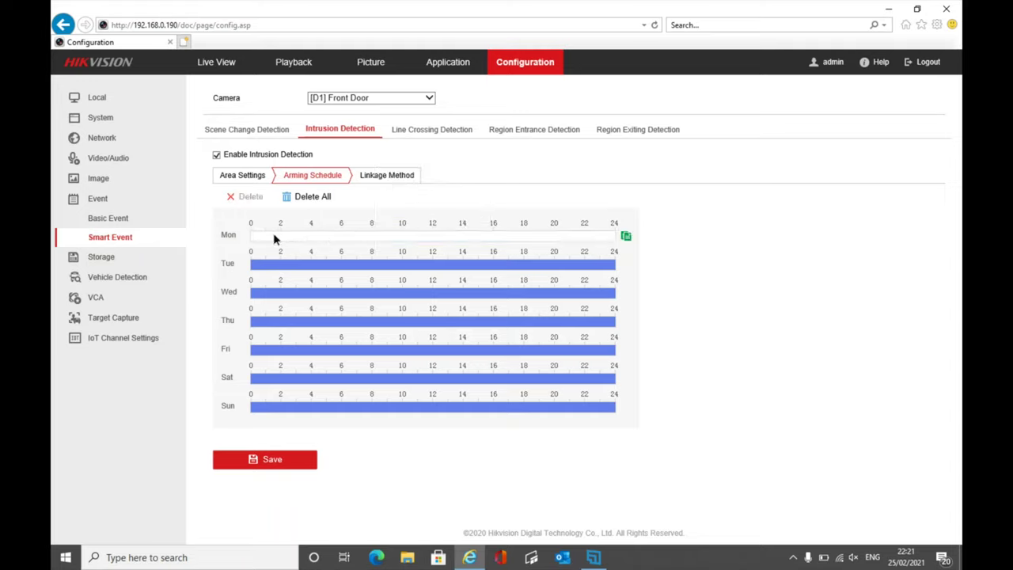
left_click_drag(273, 234, 334, 250)
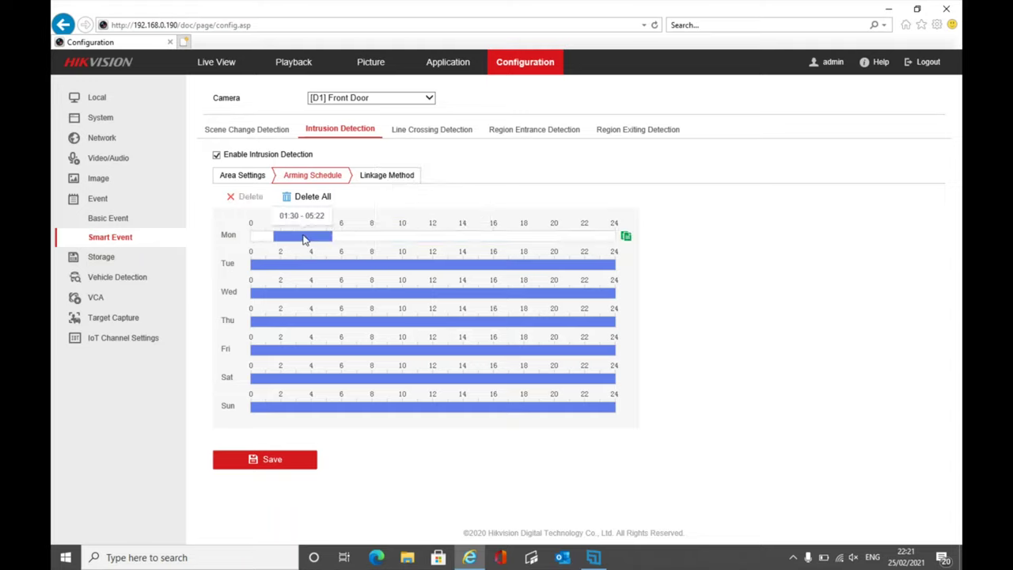
left_click(305, 242)
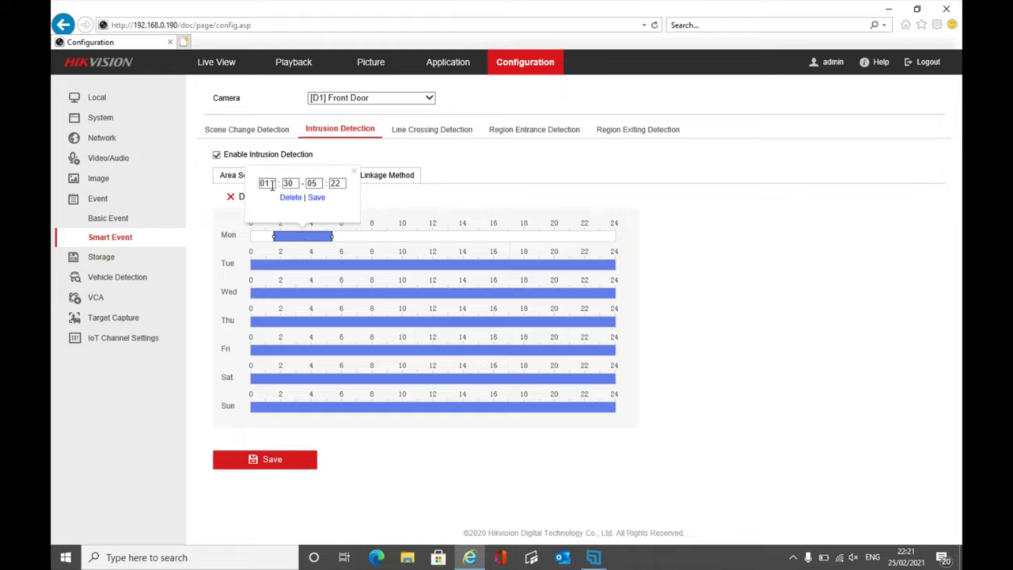
left_click_drag(273, 183, 237, 190)
type("000")
key("Tab")
type("1000")
left_click(317, 197)
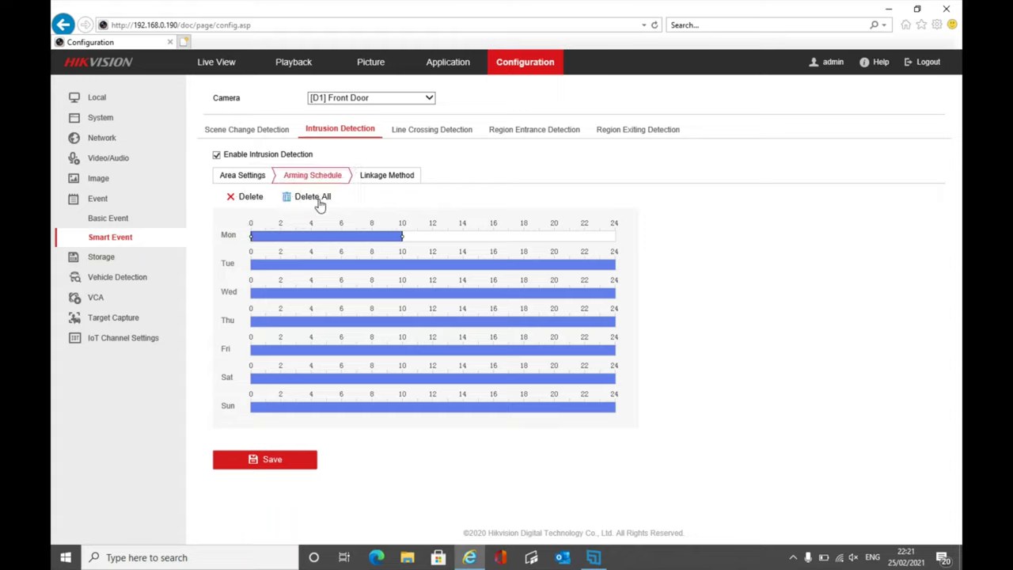
Add a second Monday arming period from 18:00 to 24:00
left_click_drag(489, 242, 539, 242)
left_click(528, 246)
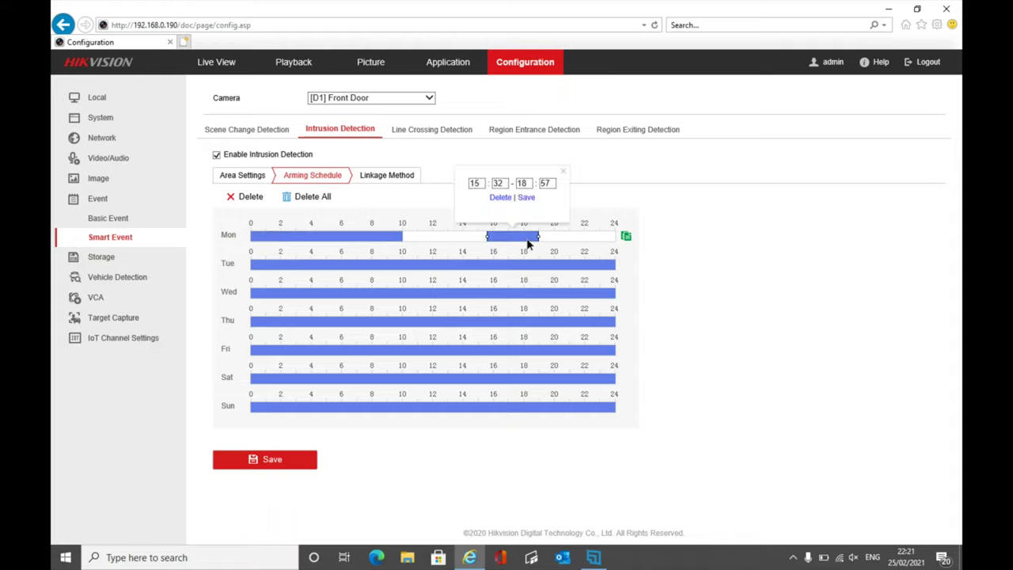
double_click(480, 184)
type("18")
key("Tab")
type("00")
key("Tab")
type("24")
left_click(526, 198)
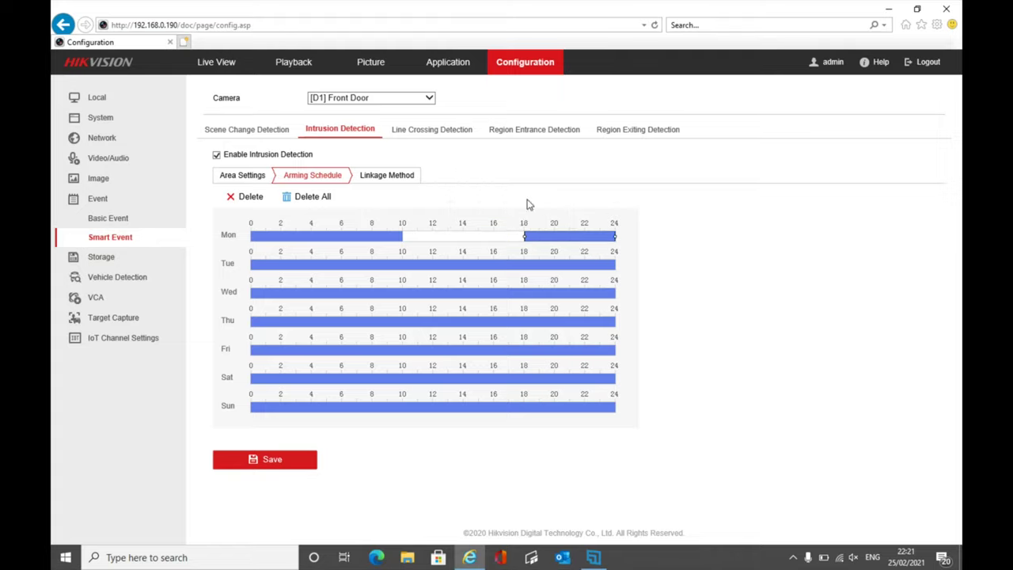
Add a midday Monday arming period of about 12:35 to 14:57 and view the options for copying Monday's schedule to other days
mouse_move(388, 233)
left_click_drag(443, 238, 478, 238)
left_click(625, 236)
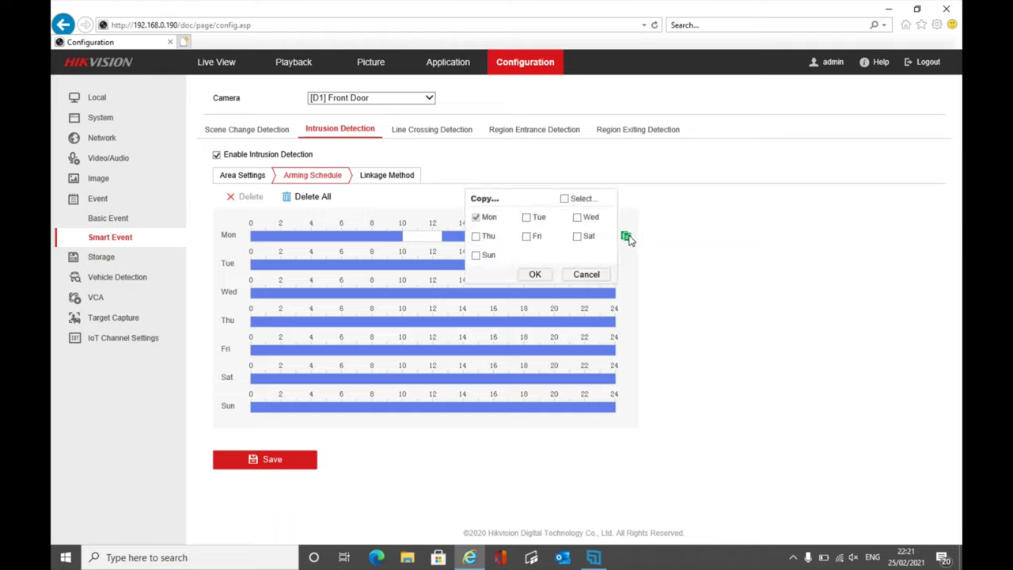
left_click(585, 274)
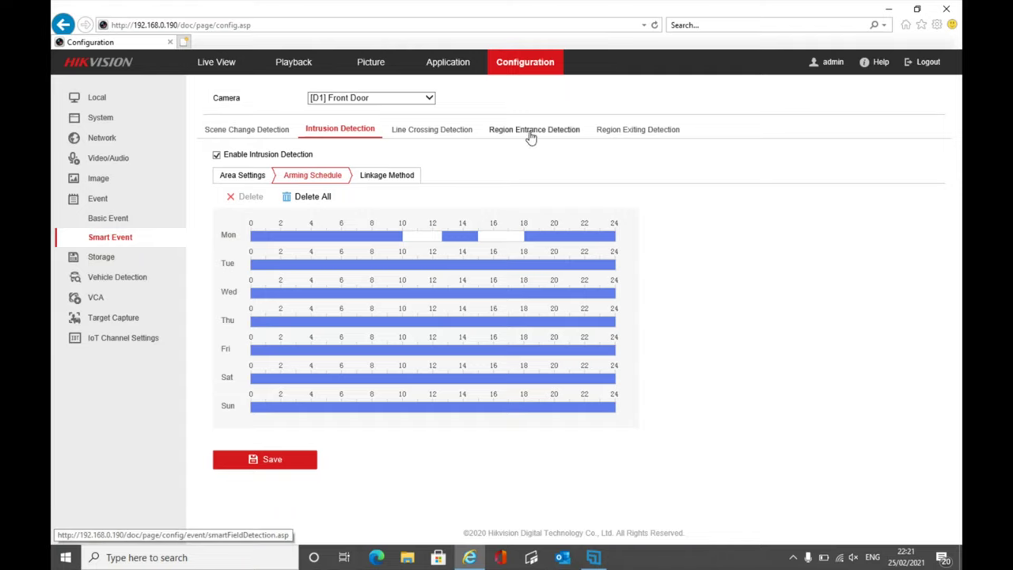
Delete Monday's 12:35–14:57 and 18:00–24:00 periods from the intrusion arming schedule
left_click(454, 247)
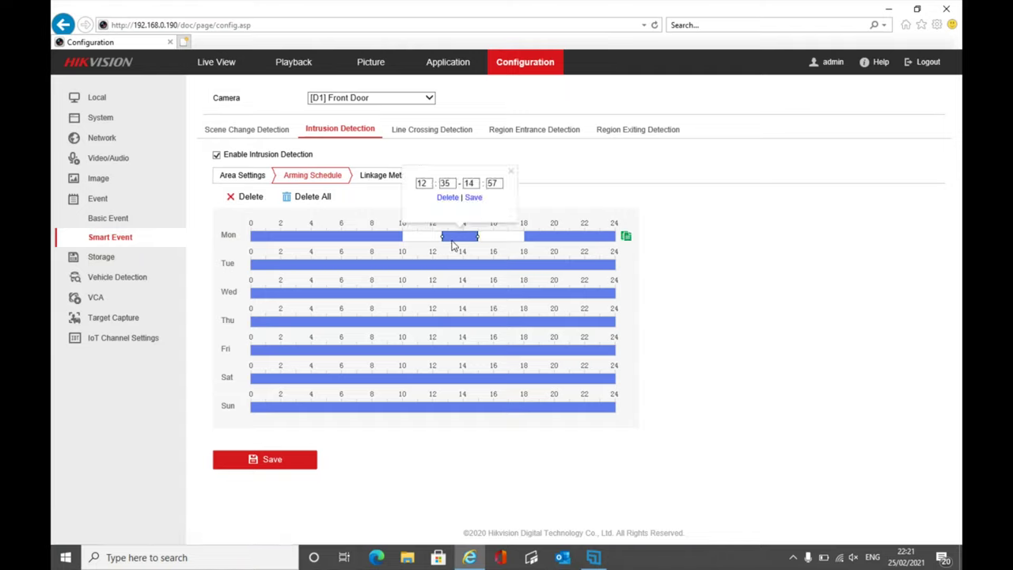
left_click(451, 198)
left_click(541, 236)
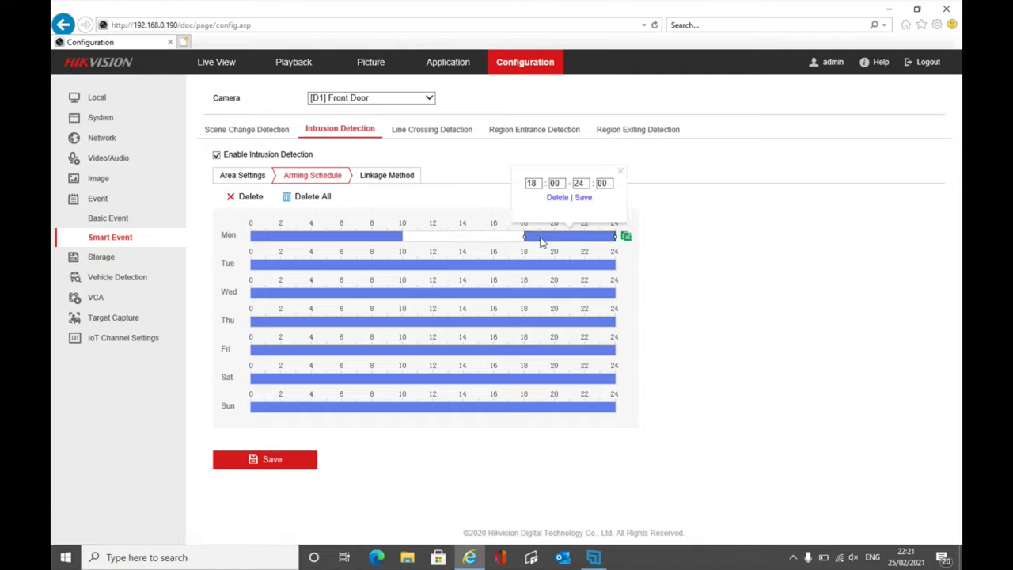
left_click(553, 199)
Extend Monday's remaining intrusion arming period to end at 24:00 and save the schedule
left_click(400, 237)
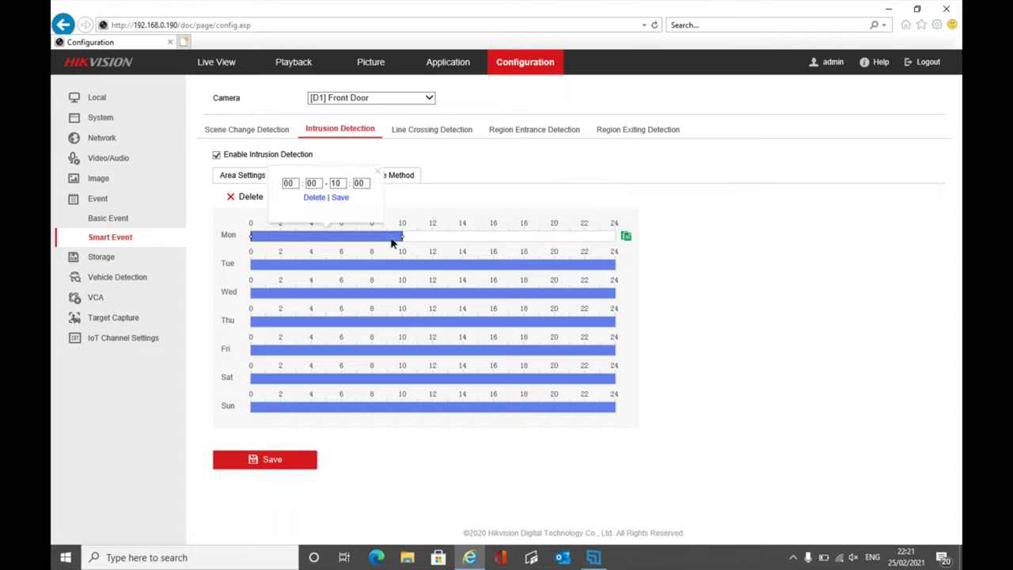
left_click(338, 183)
double_click(337, 183)
type("24")
left_click(306, 183)
left_click(338, 198)
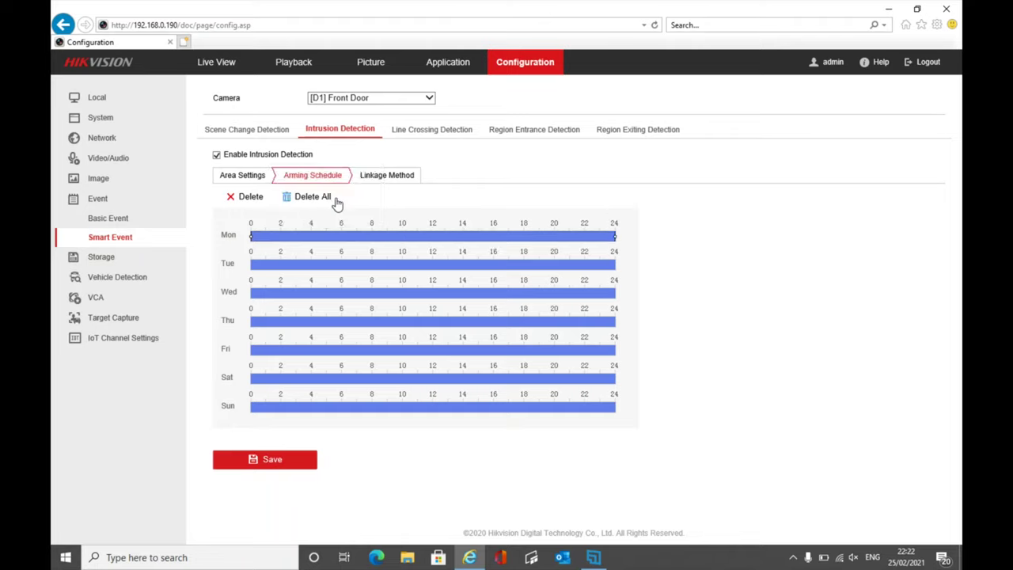
left_click(302, 459)
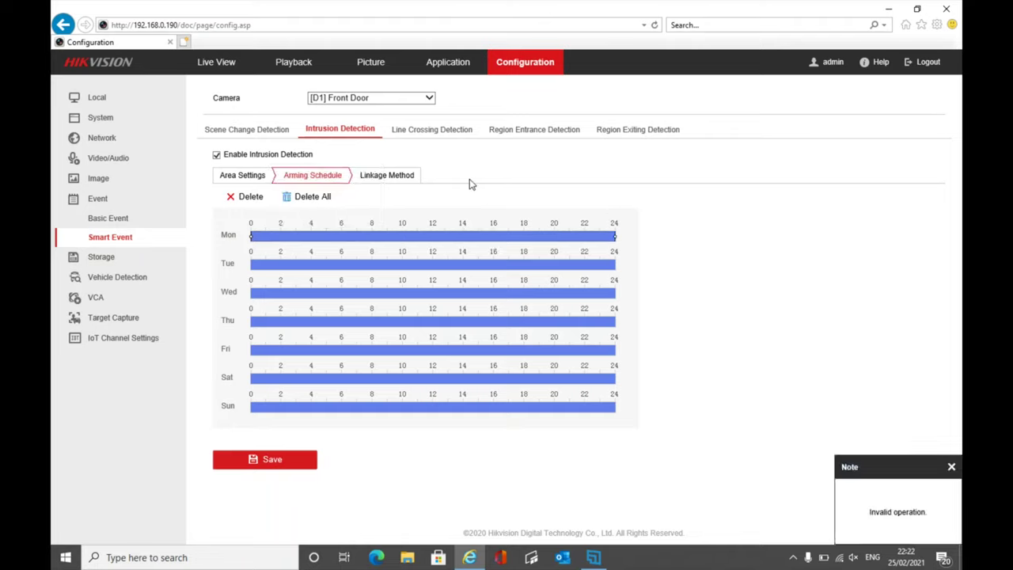
Open Line Crossing Detection and view the Driveway camera's area settings as an example
left_click(430, 133)
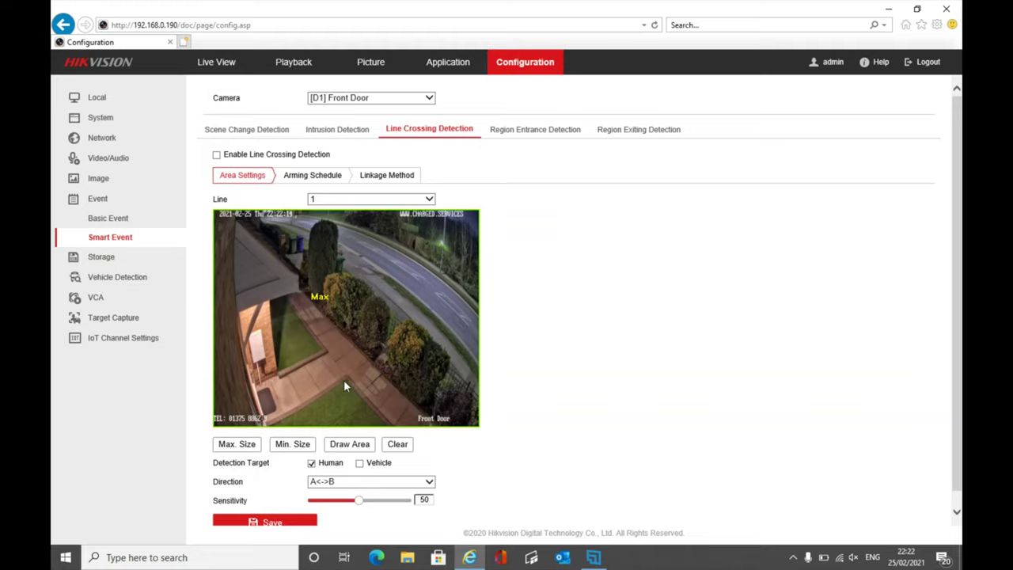
left_click(367, 102)
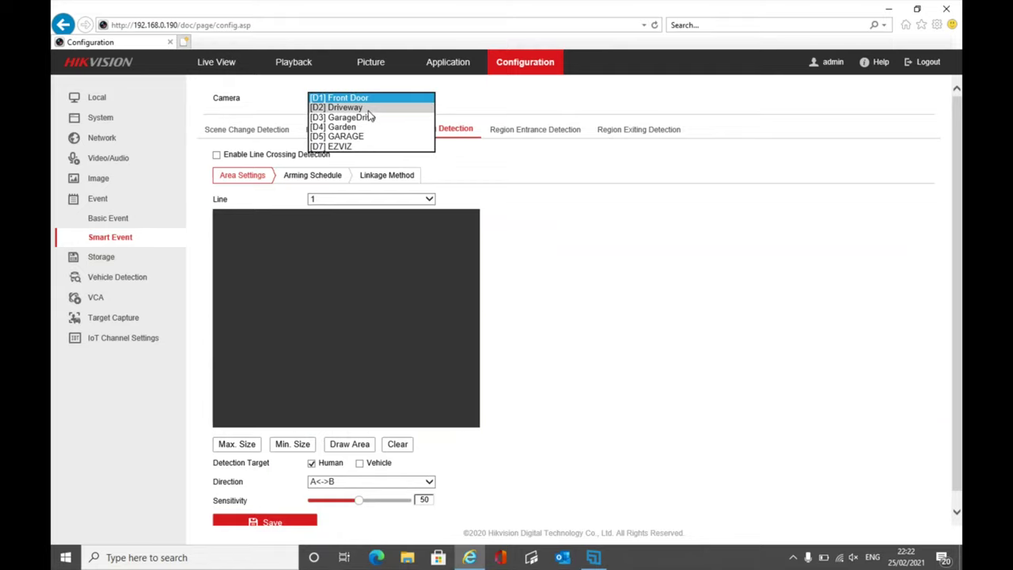
left_click(368, 110)
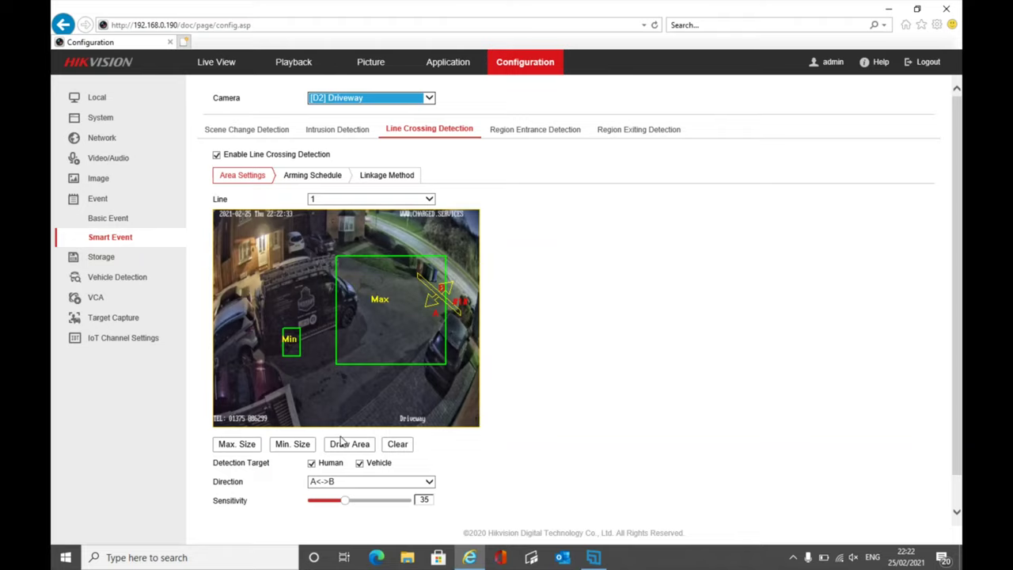
Switch to the Garden camera and draw line 1 across the lawn from the fence to the covered box beside the playhouse
left_click(383, 107)
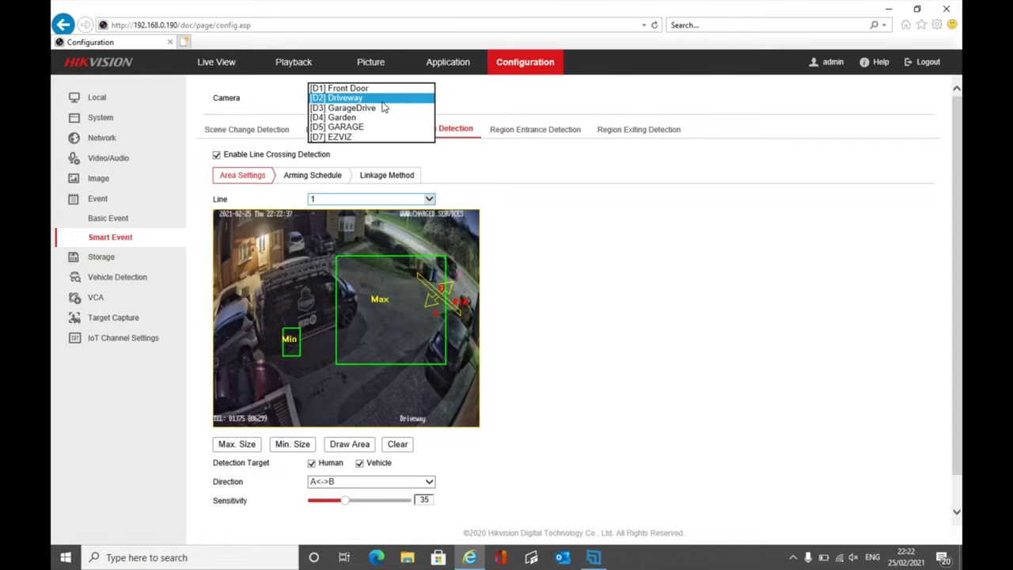
left_click(369, 117)
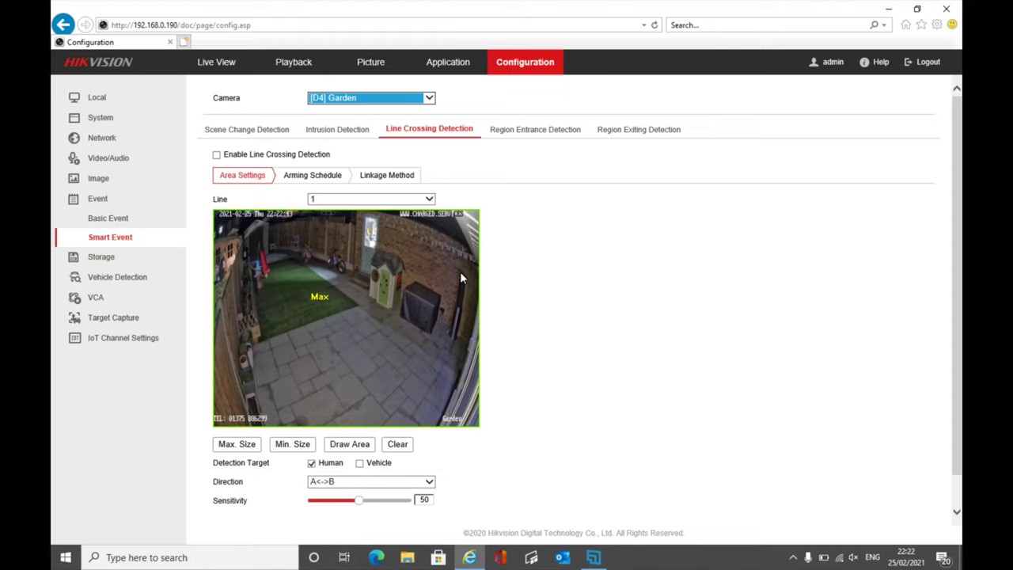
left_click(345, 445)
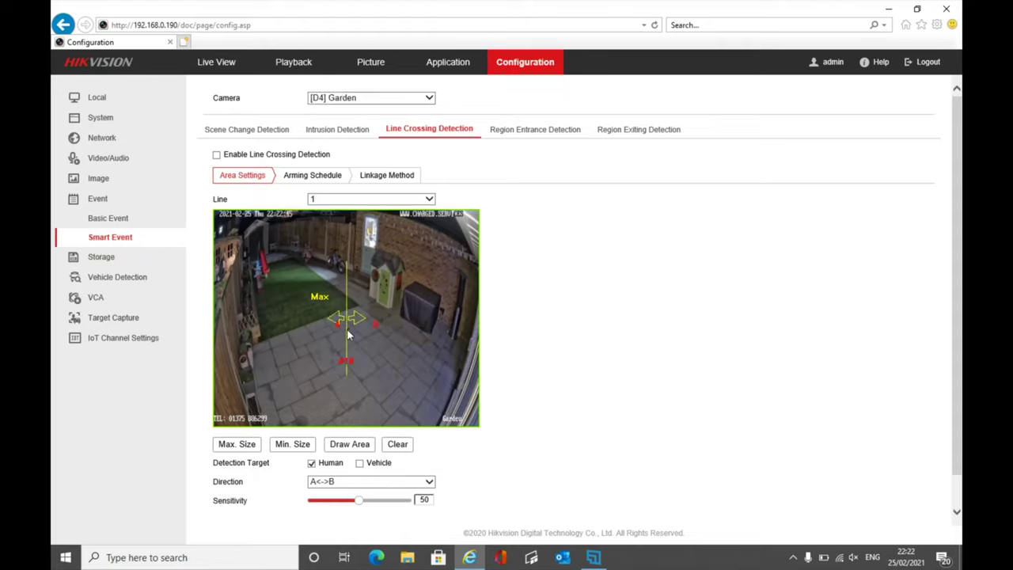
left_click(346, 335)
left_click_drag(346, 263, 259, 272)
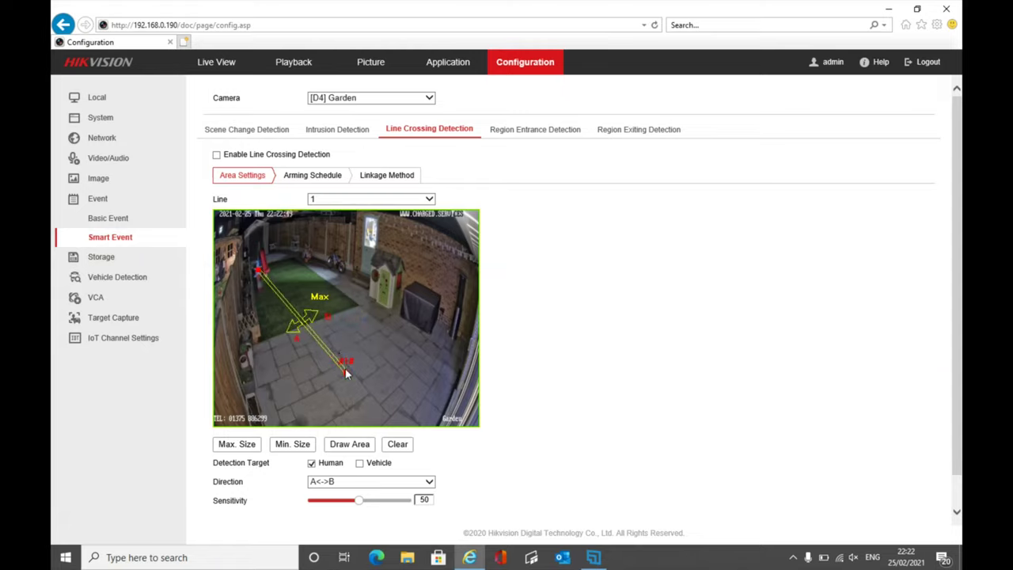
left_click_drag(346, 371, 404, 297)
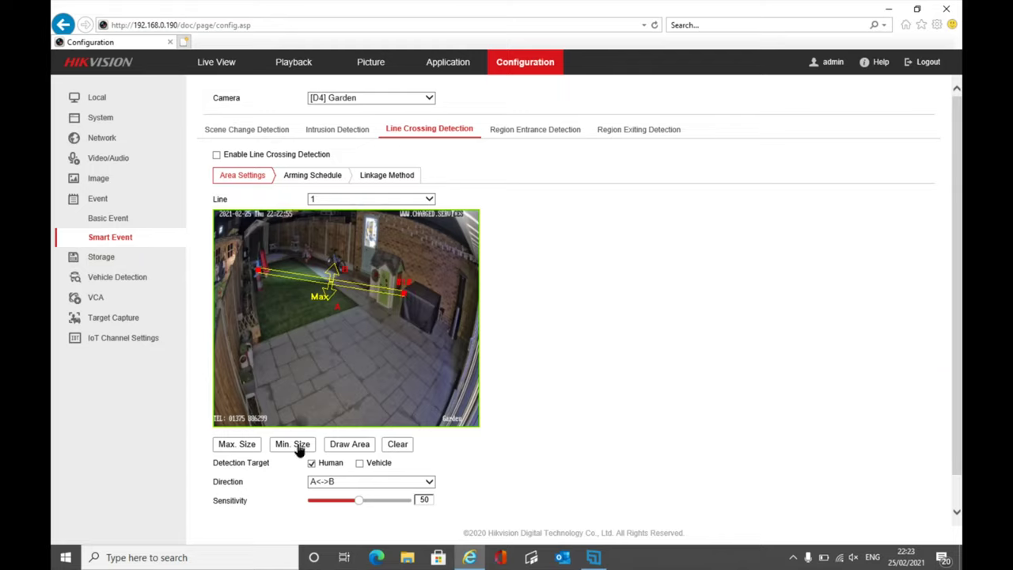
Draw a small Min size box at the lawn's edge and a tall Max size box around it
left_click_drag(319, 313, 333, 329)
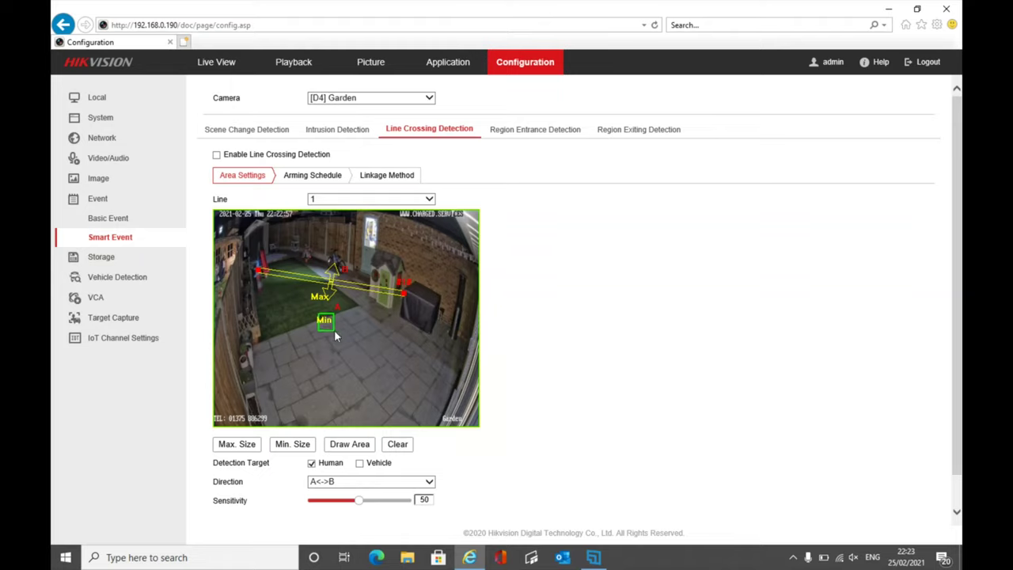
left_click(237, 444)
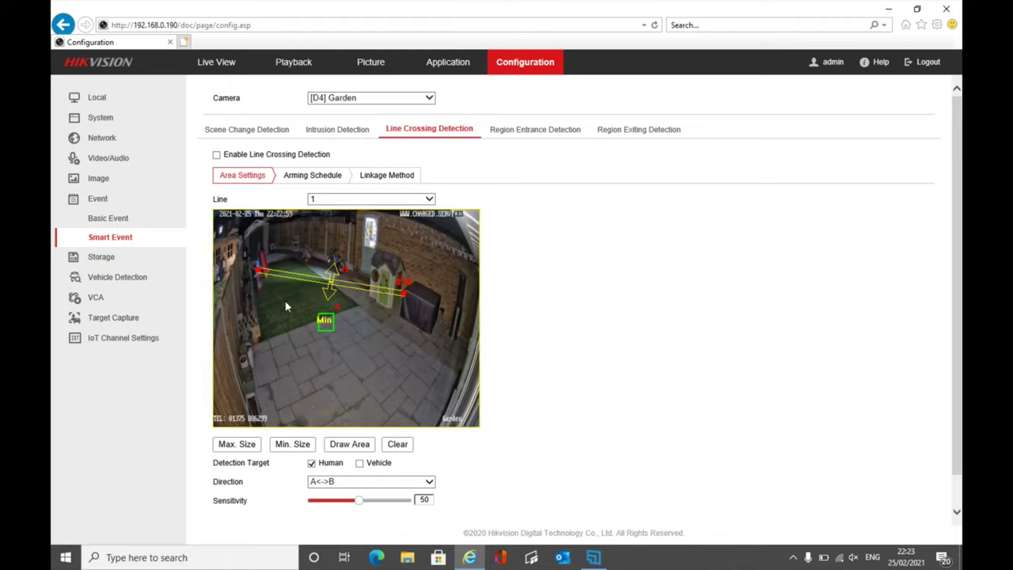
left_click_drag(293, 252, 357, 365)
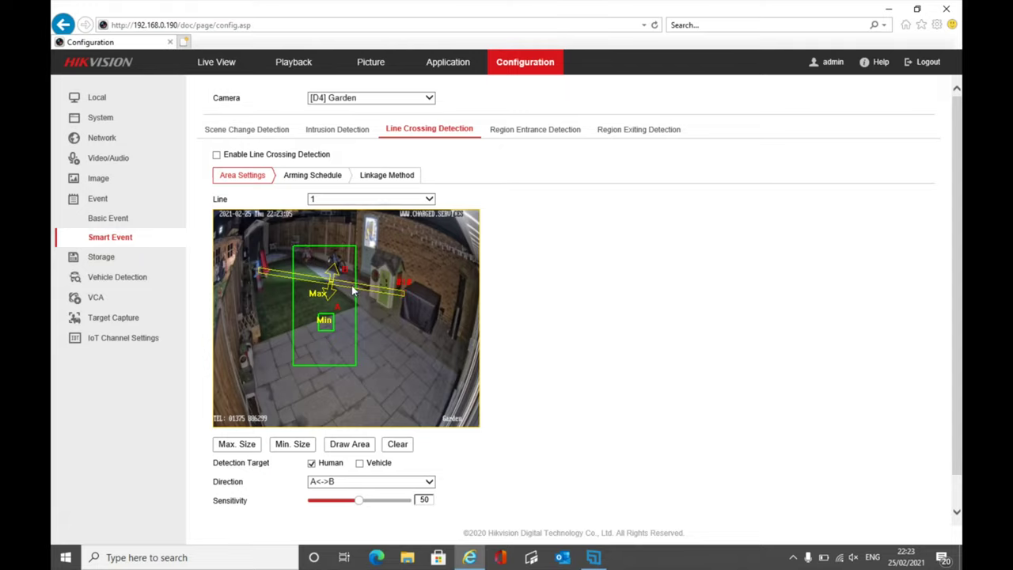
Switch the Garden line's crossing direction to A->B, and then to B->A
left_click(354, 484)
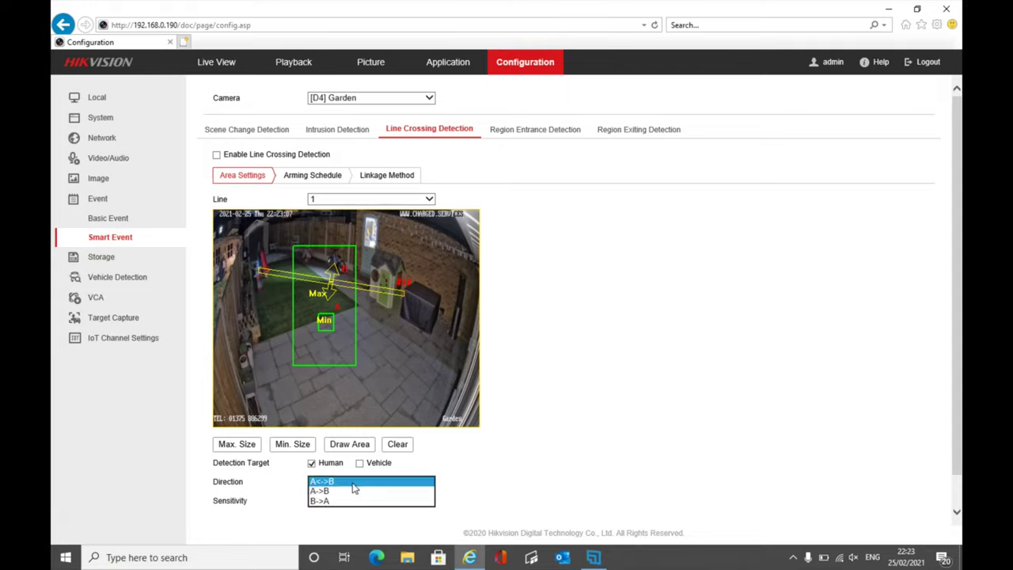
left_click(354, 491)
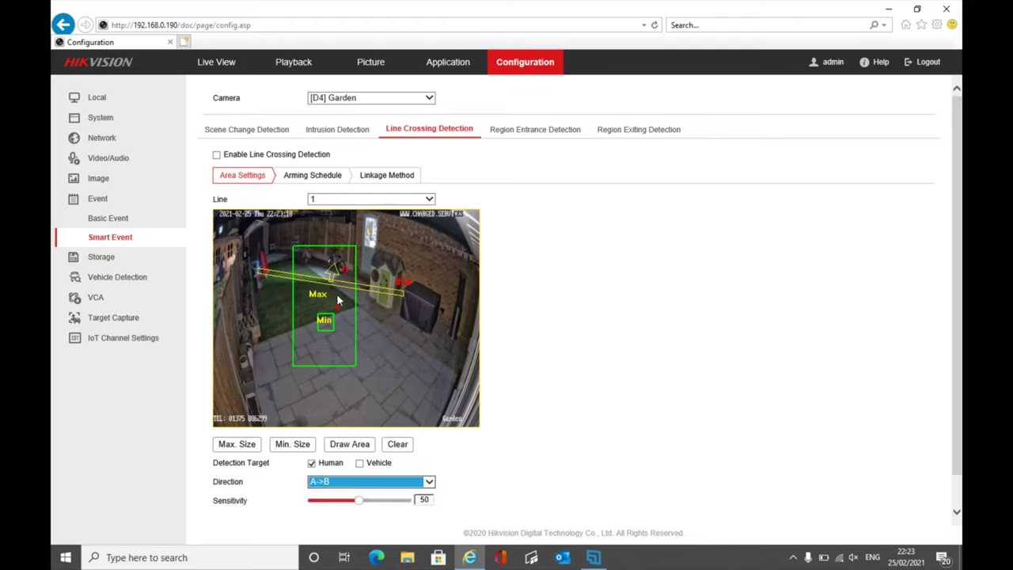
left_click(362, 484)
left_click(354, 492)
left_click(331, 482)
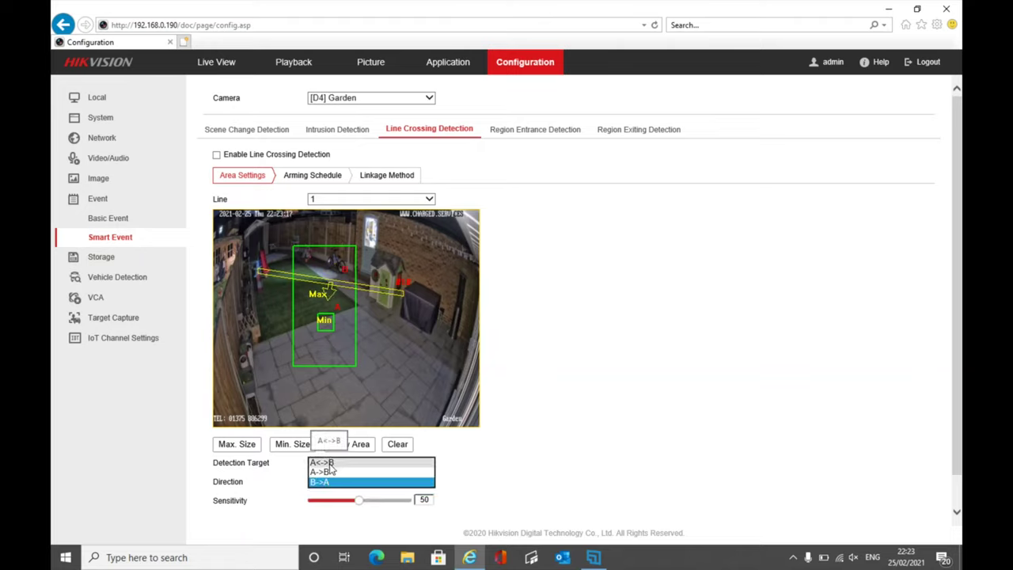
left_click(368, 293)
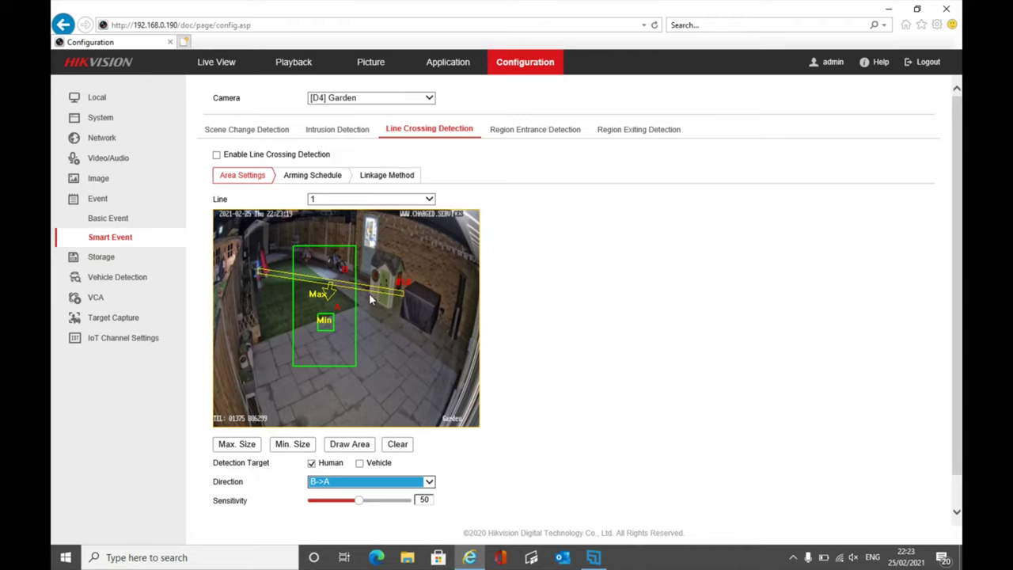
Reposition line 1 in stages across the patio, ending with it running steeply from the house wall to the image's lower edge
left_click_drag(258, 273, 313, 253)
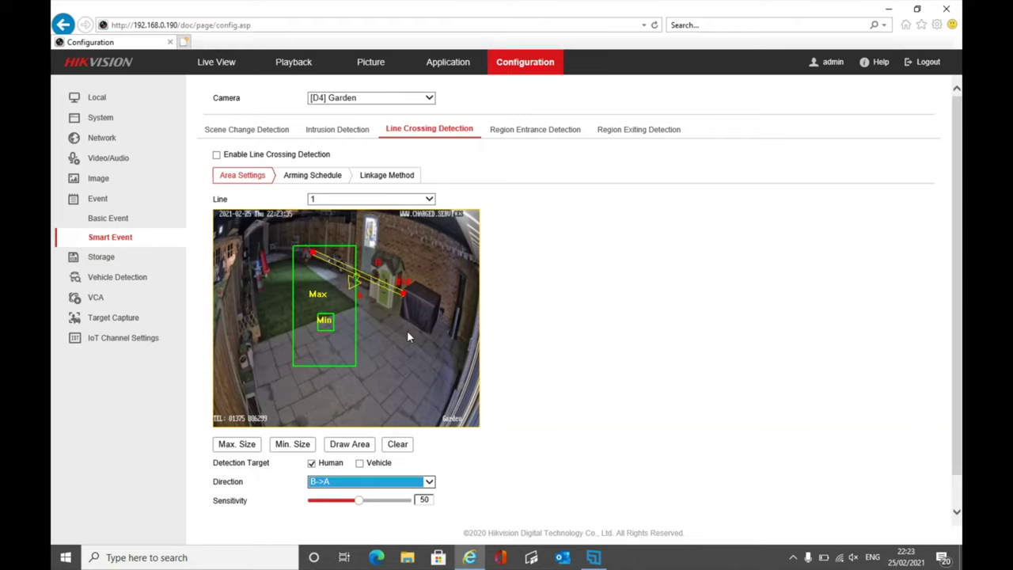
left_click_drag(371, 278, 456, 349)
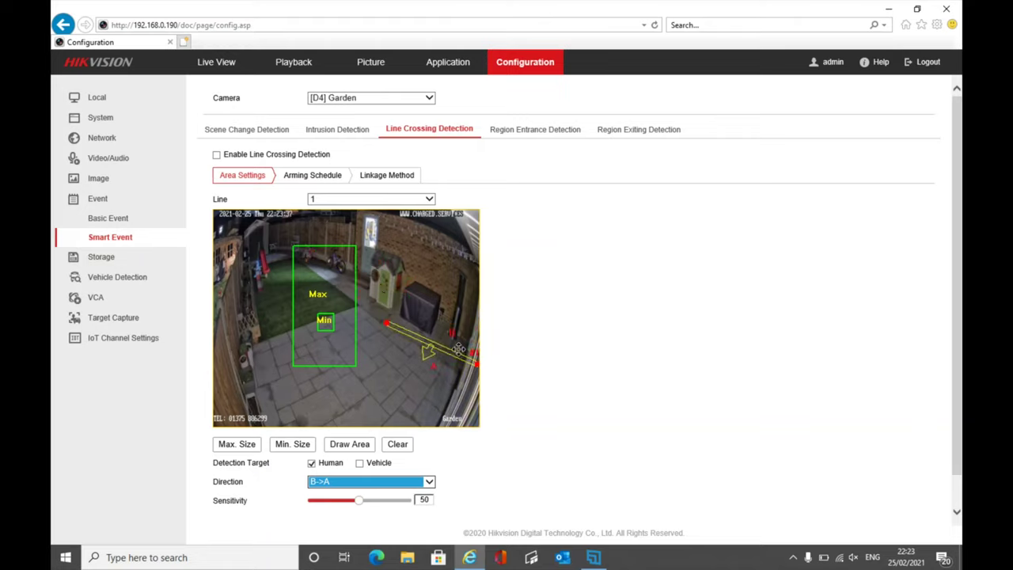
left_click_drag(388, 326, 254, 408)
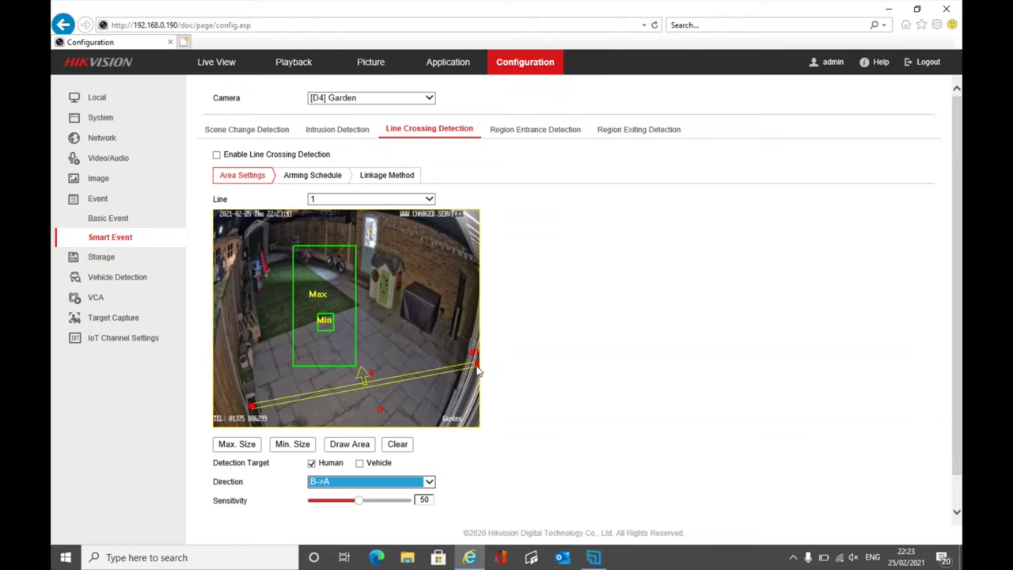
left_click_drag(477, 366, 478, 339)
left_click_drag(477, 295, 474, 260)
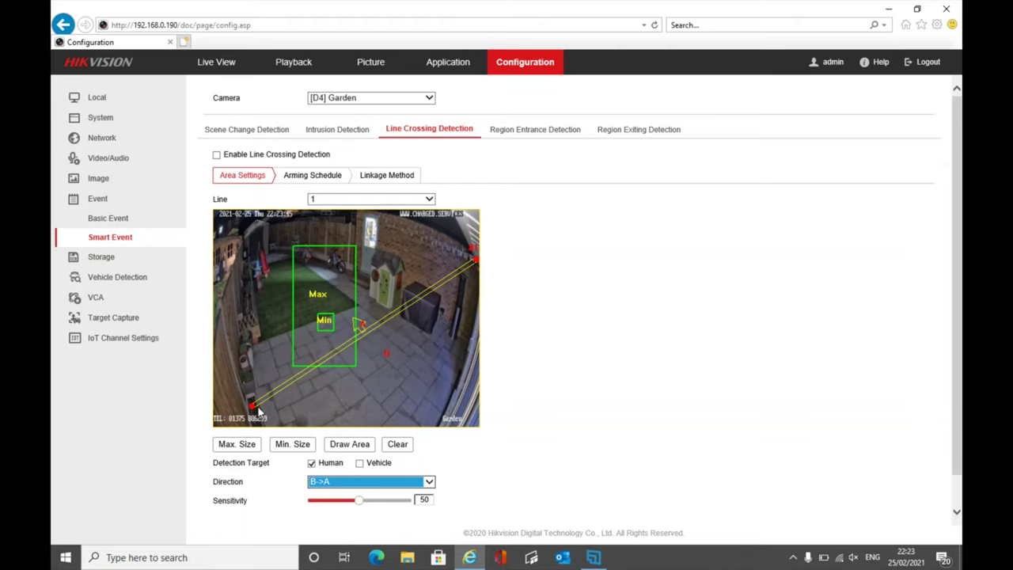
left_click_drag(251, 407, 408, 426)
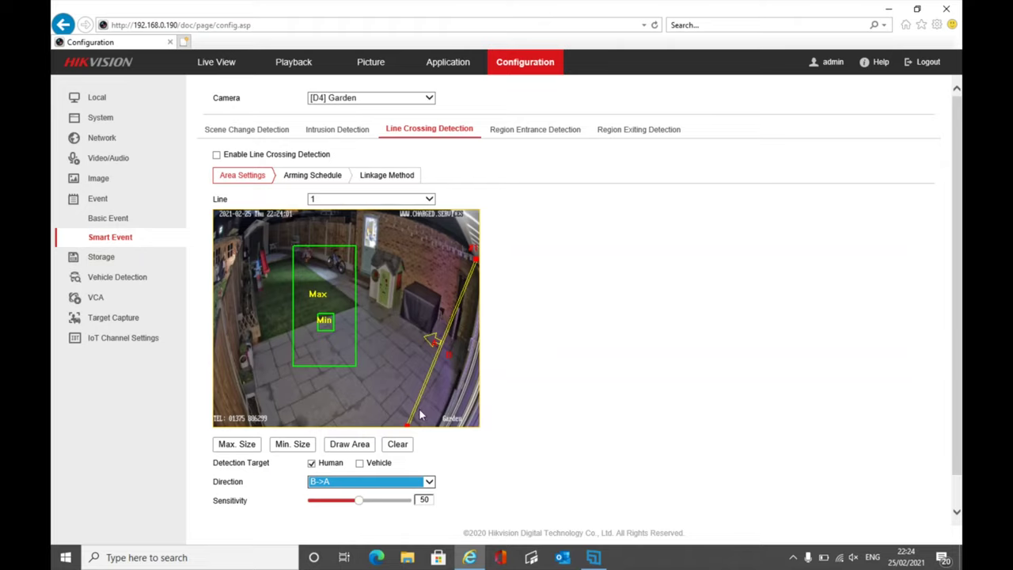
Set the crossing direction to A<->B and shorten line 1 to run along the house wall beside the covered box
left_click(382, 483)
left_click(377, 464)
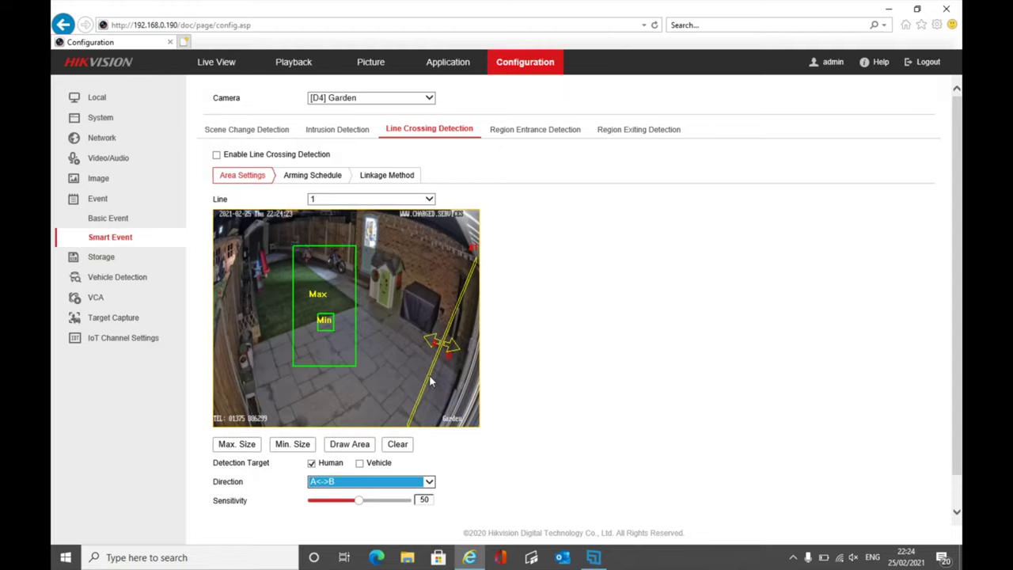
left_click_drag(456, 301, 412, 294)
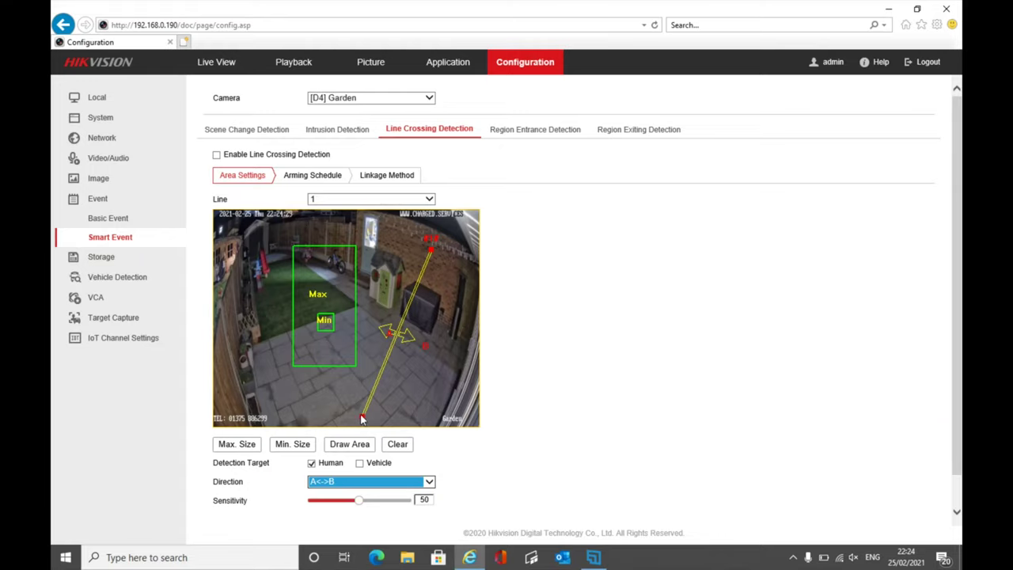
left_click_drag(361, 419, 471, 344)
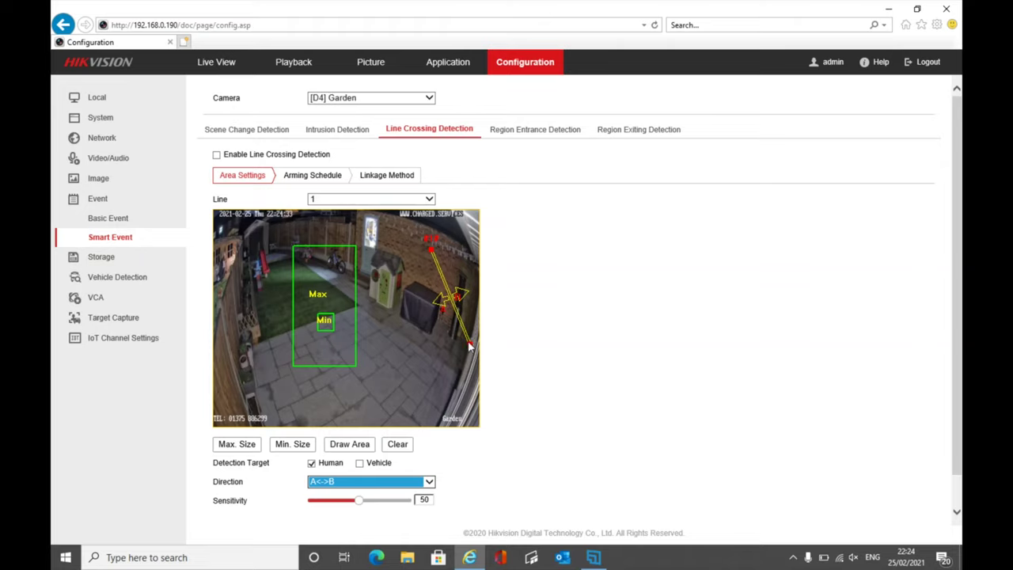
left_click_drag(430, 249, 436, 278)
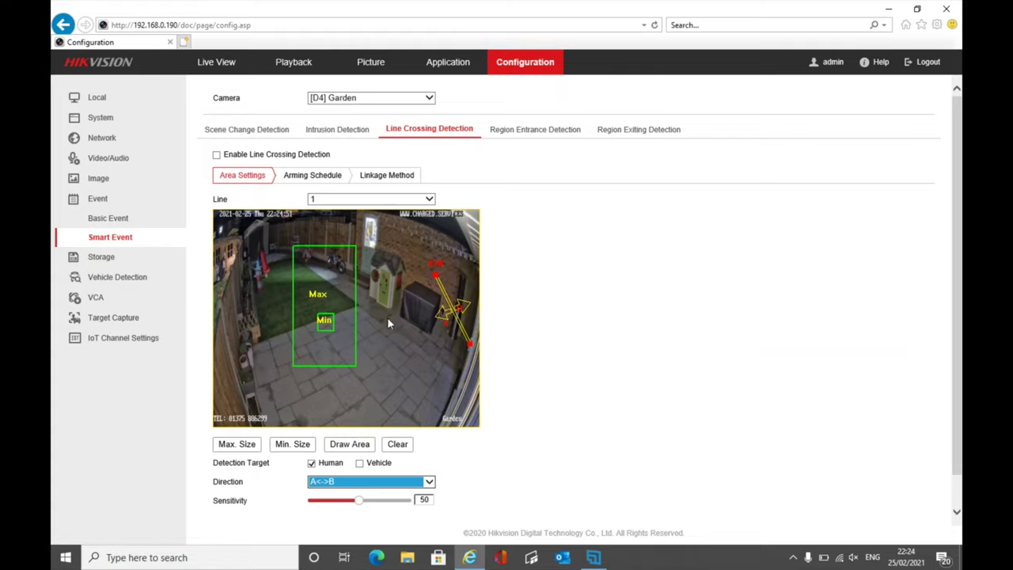
Set the crossing direction to B->A and shift line 1 slightly away from the house wall
left_click(332, 481)
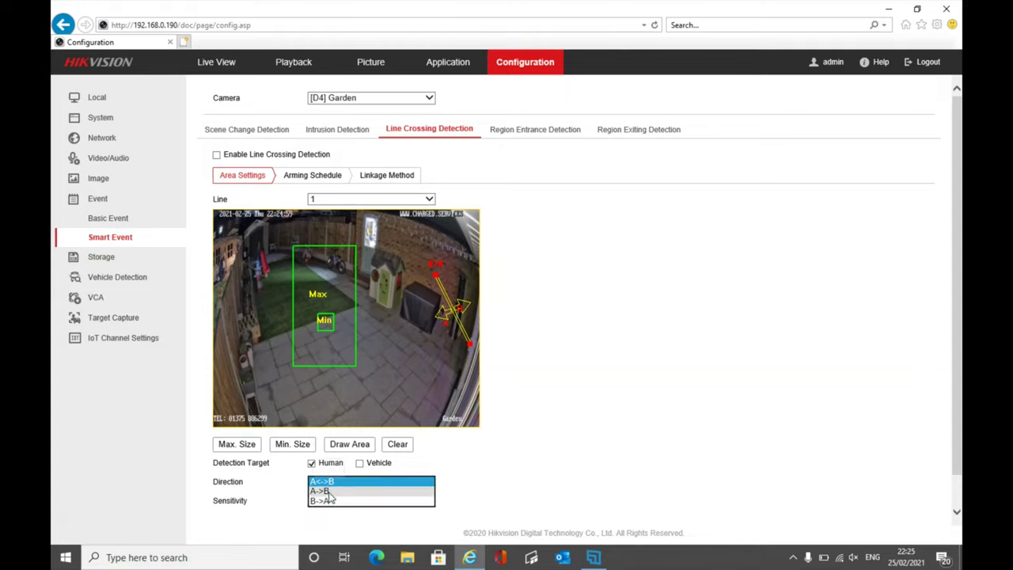
left_click(331, 503)
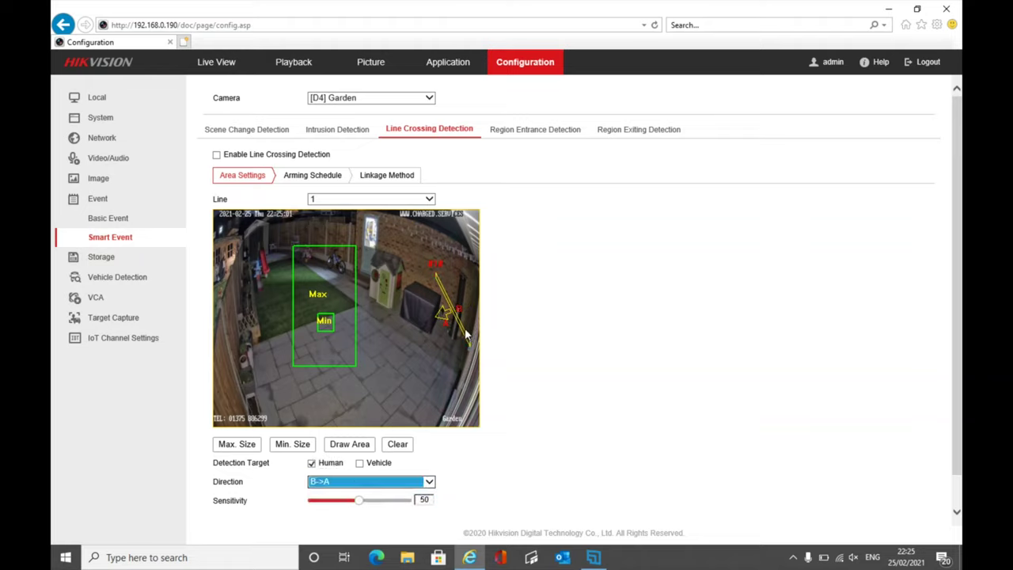
left_click_drag(459, 330, 457, 333)
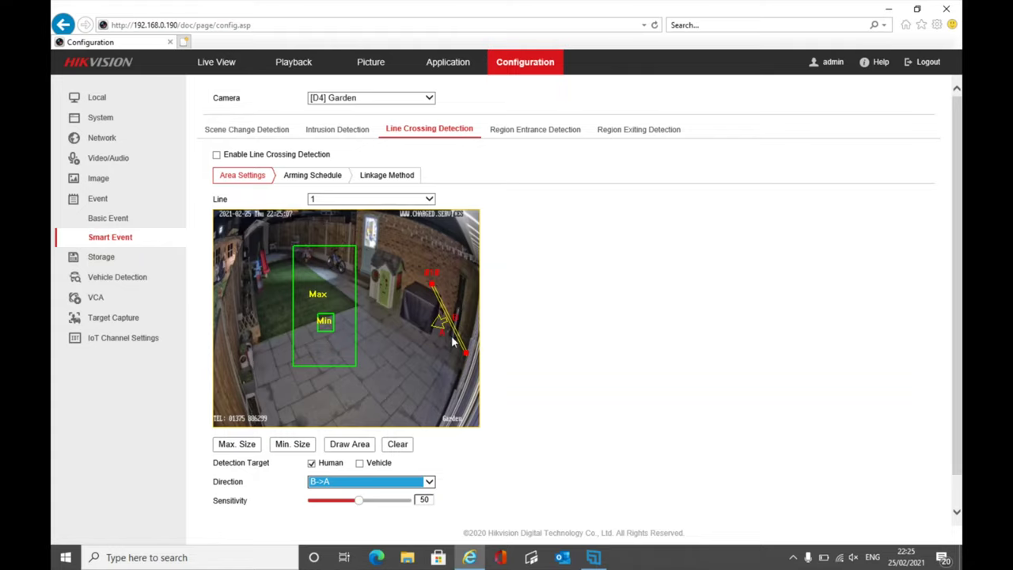
left_click(338, 328)
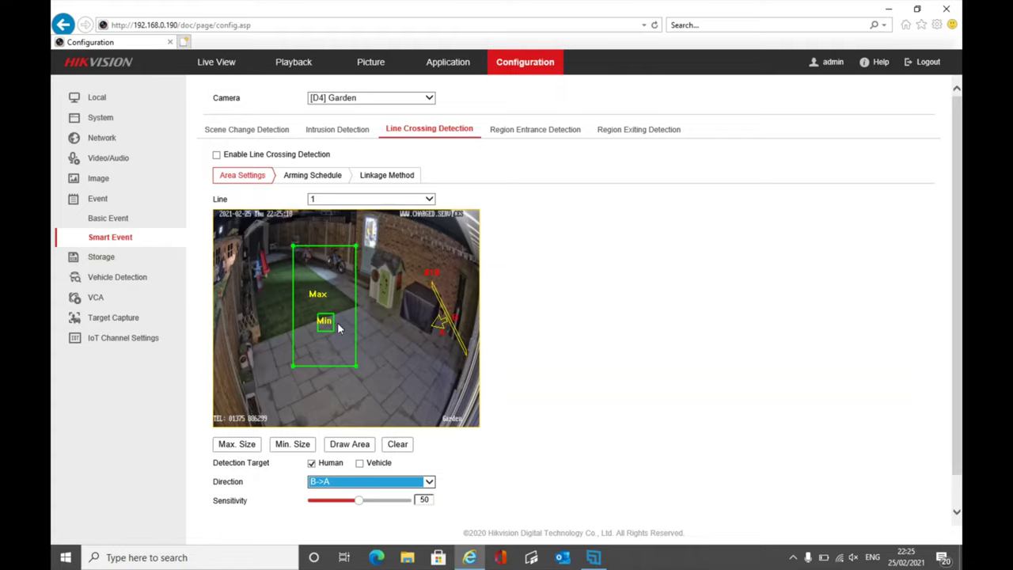
left_click(467, 325)
left_click(449, 321)
Review the linkage methods of the Garden camera's line crossing detection and intrusion detection
left_click(375, 179)
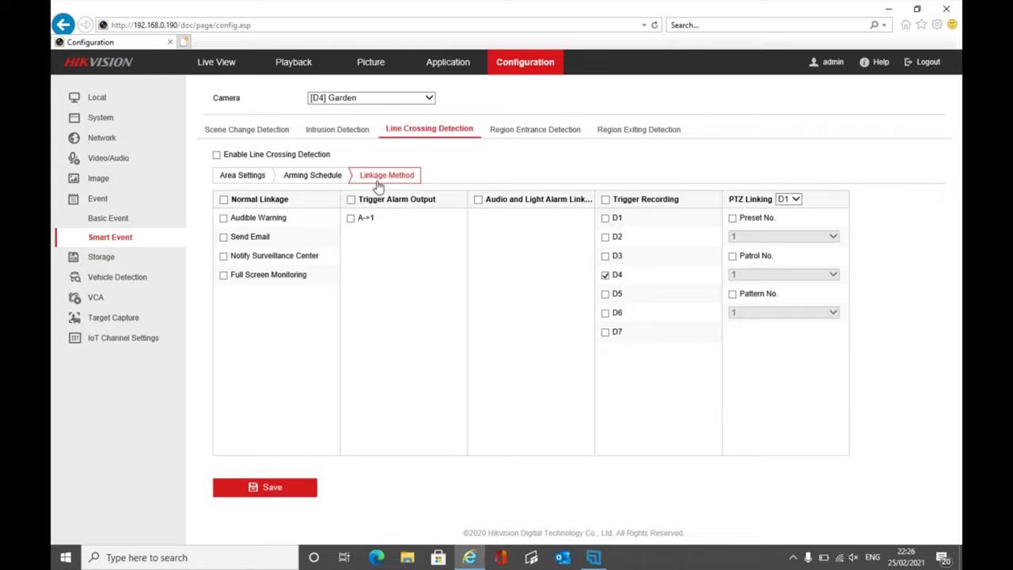
left_click(356, 98)
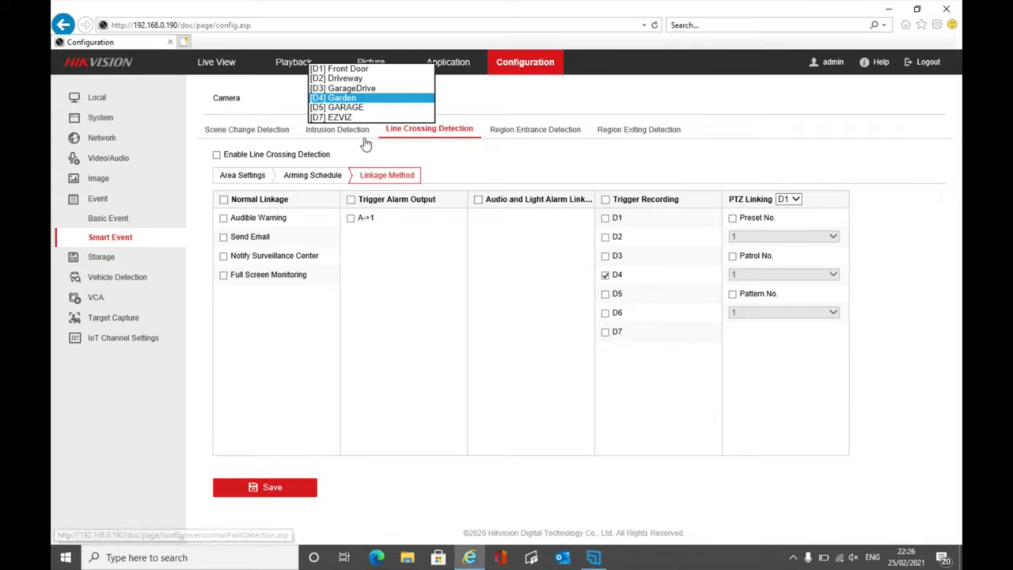
left_click(350, 130)
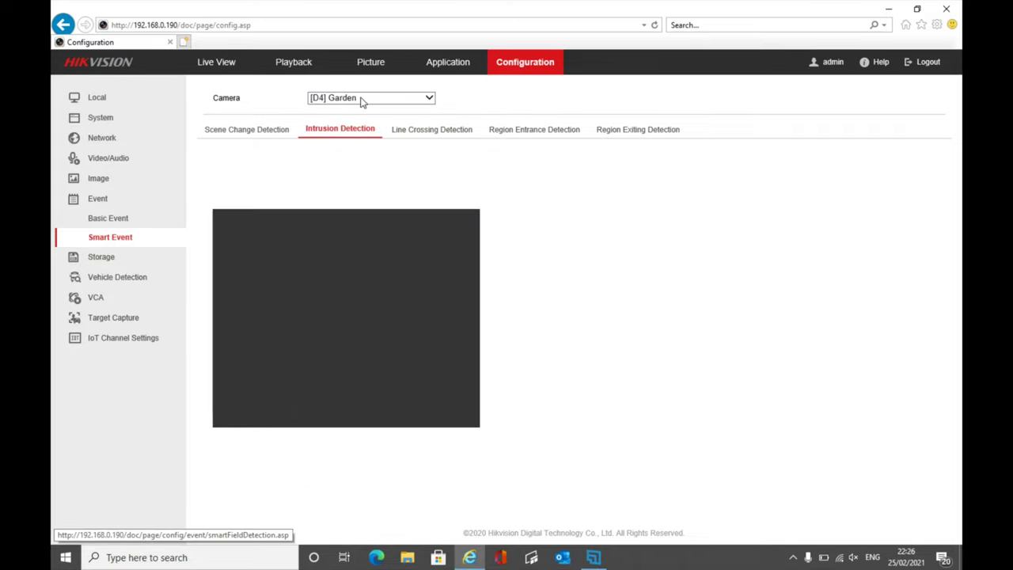
left_click(393, 175)
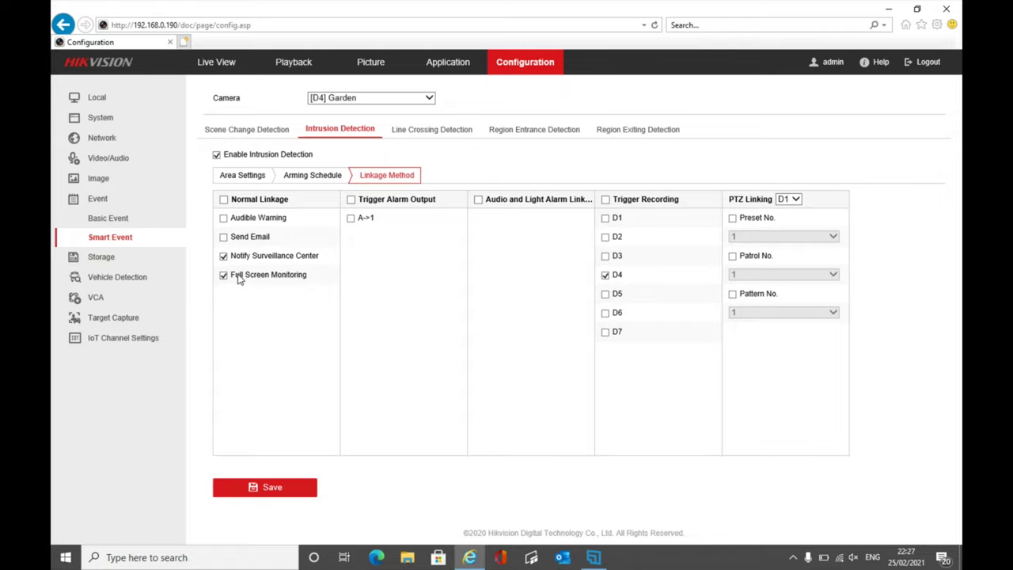
Switch D4 trigger recording off and back on in the Garden's intrusion detection linkage, and save the settings
left_click(606, 275)
left_click(605, 275)
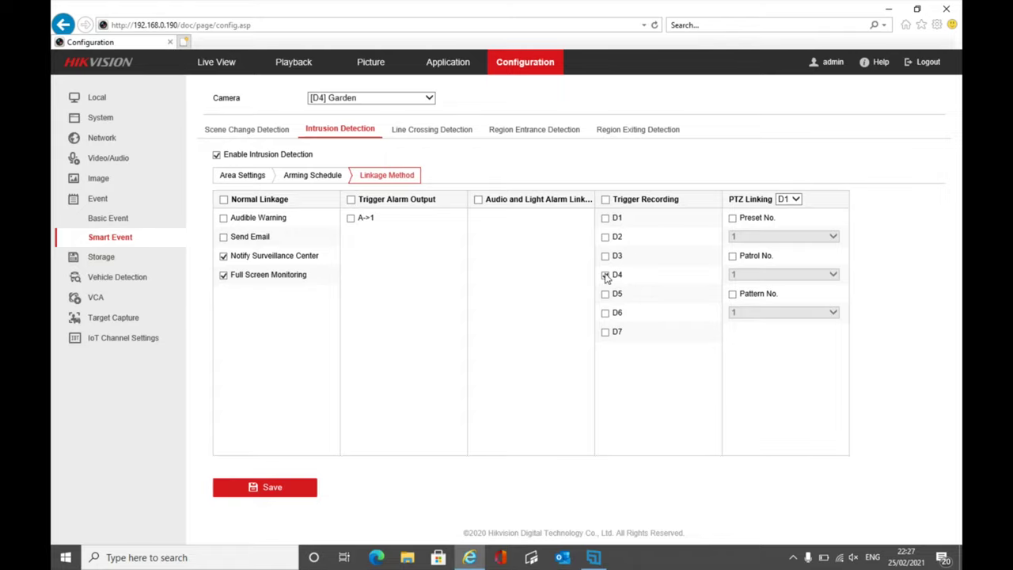
left_click(266, 488)
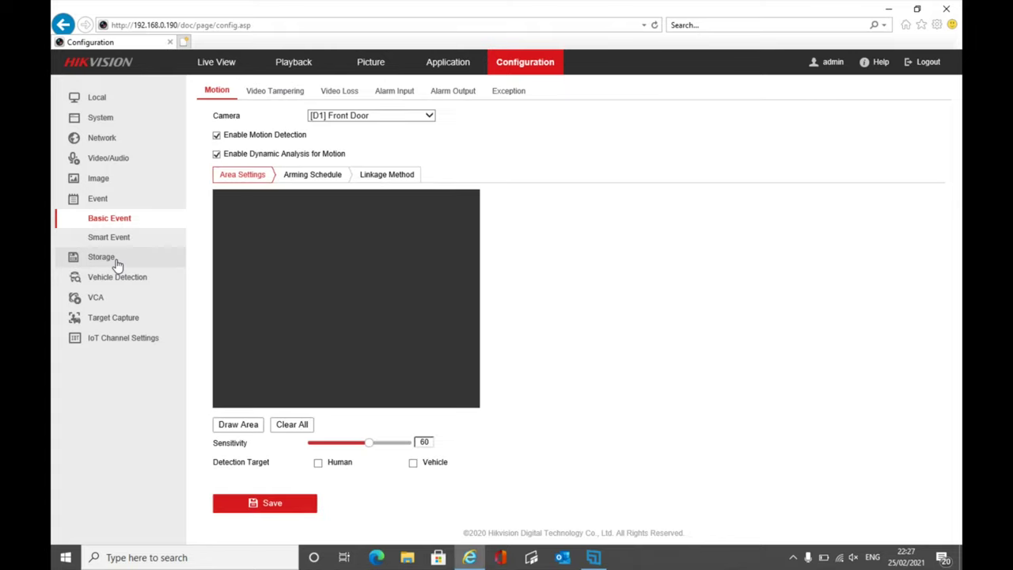
Clear the Front Door camera's whole record schedule and draw a Continuous Monday block from about 02:20 to 10:05
left_click(116, 260)
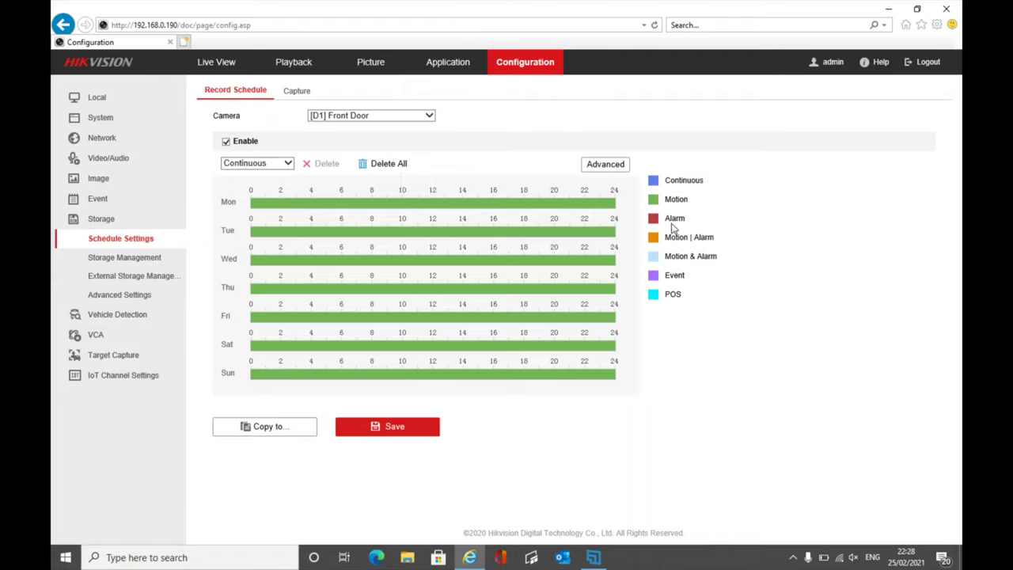
left_click(391, 167)
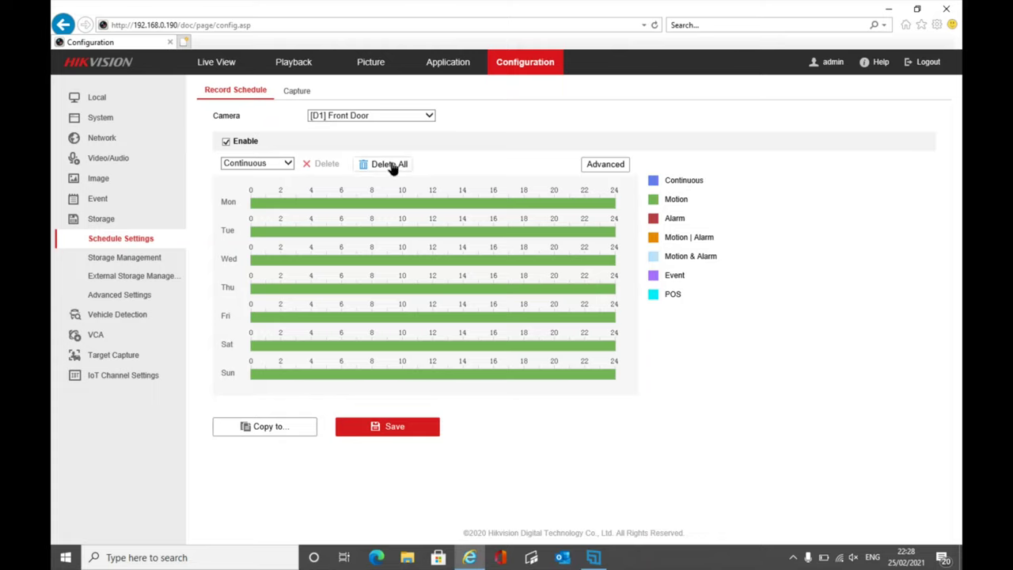
left_click_drag(286, 206, 403, 209)
left_click(358, 205)
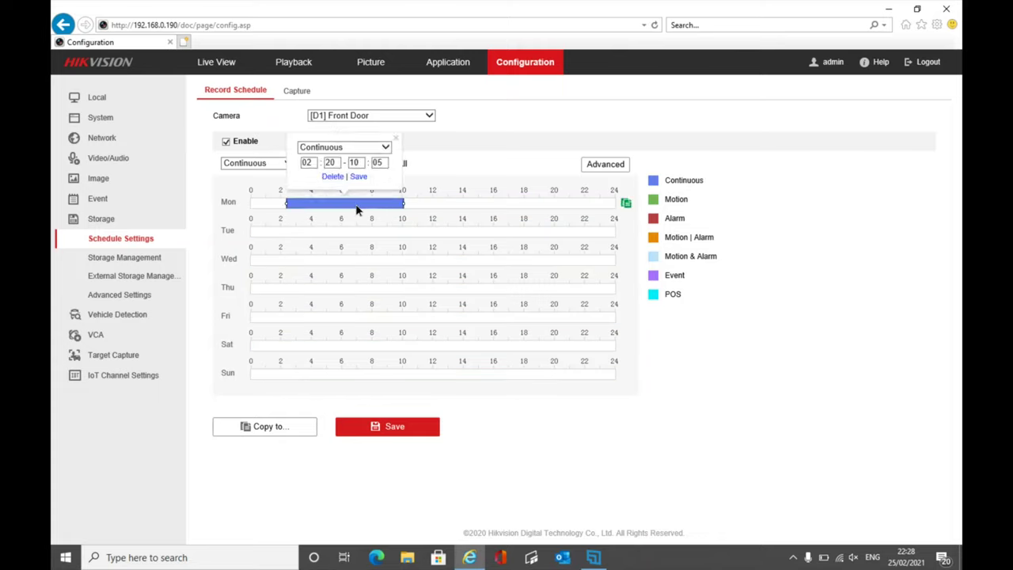
Change Monday's block to Event recording and set its period to 00:00-24:00
left_click(348, 152)
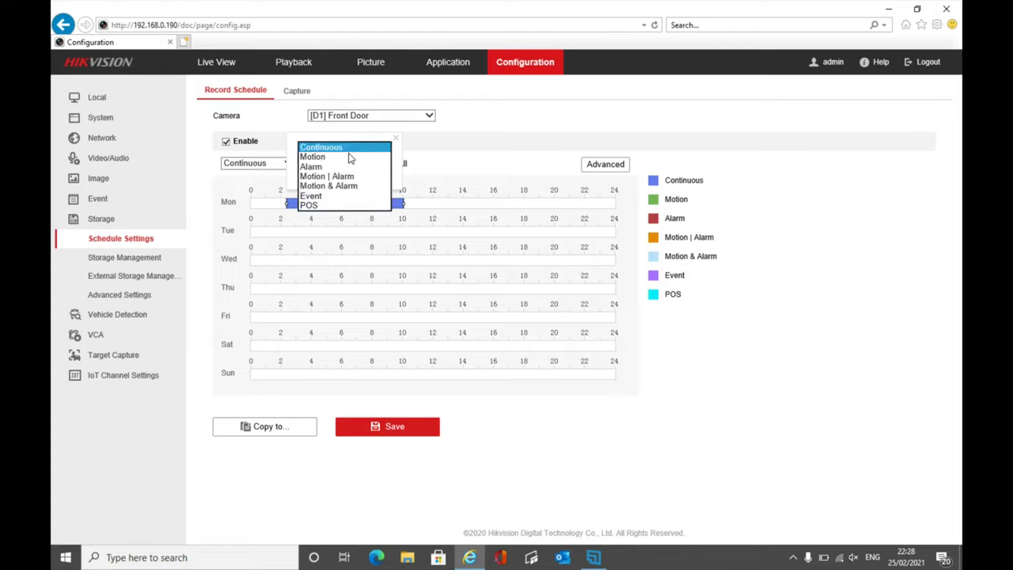
left_click(323, 196)
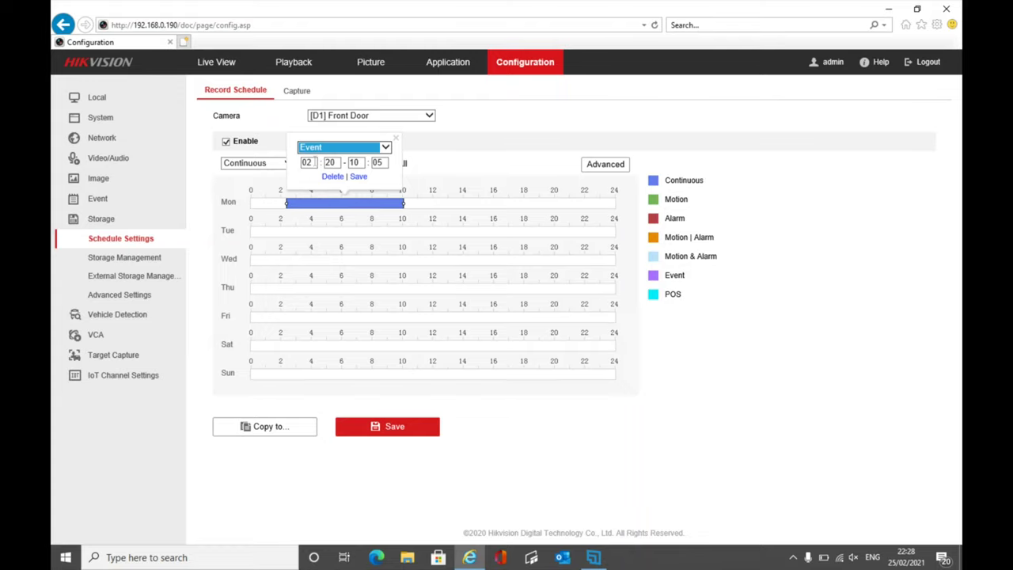
key("Tab")
type("00")
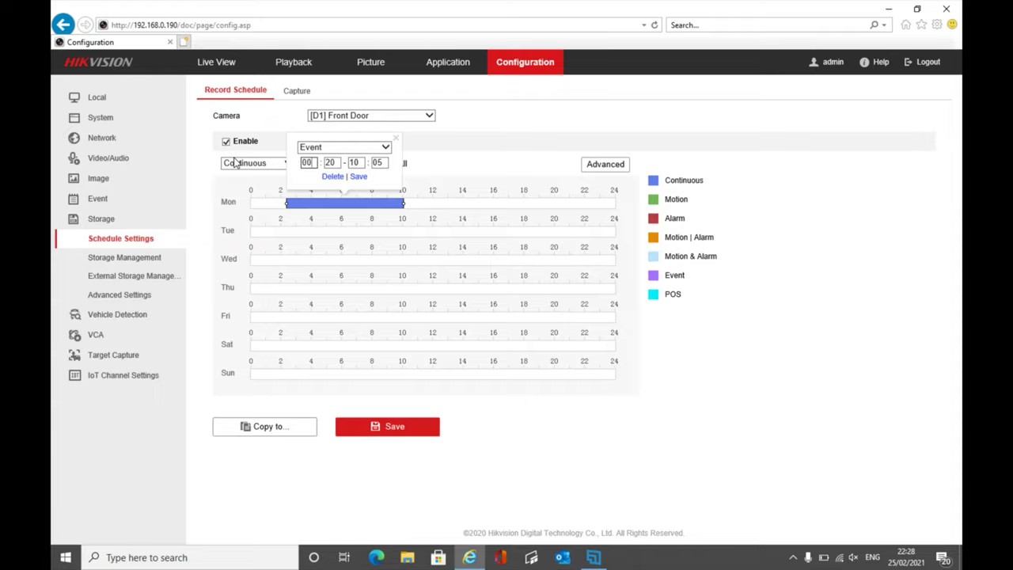
key("Tab")
type("00")
key("Tab")
type("24")
left_click(360, 177)
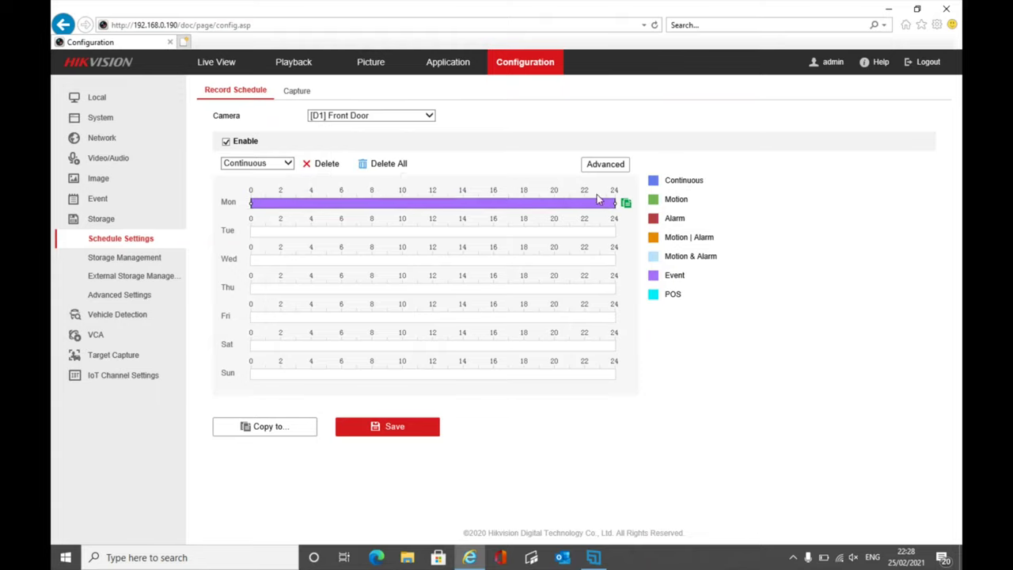
Copy Monday's Event schedule to all other weekdays and save the Front Door's record schedule
left_click(626, 203)
left_click(564, 166)
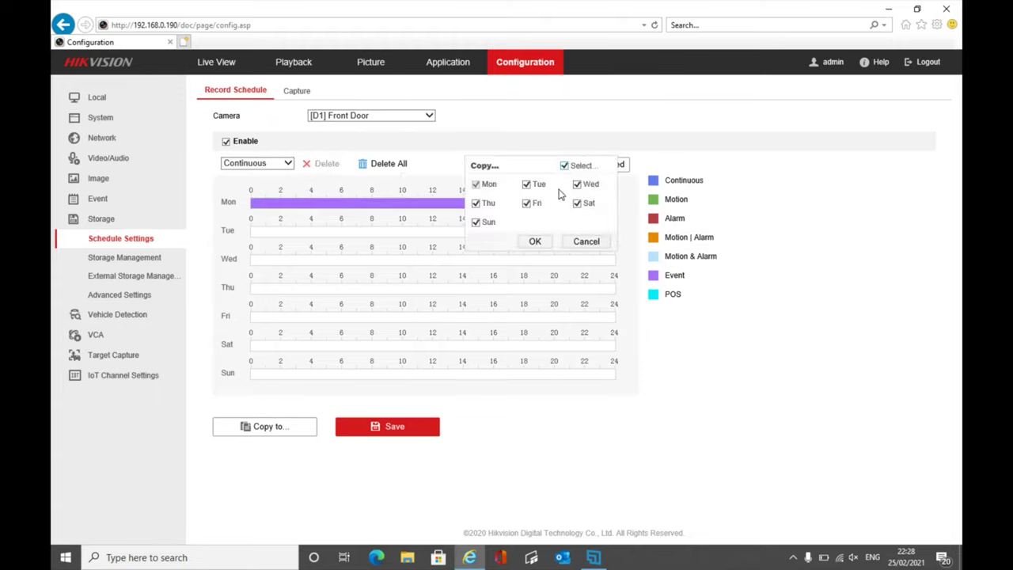
left_click(535, 241)
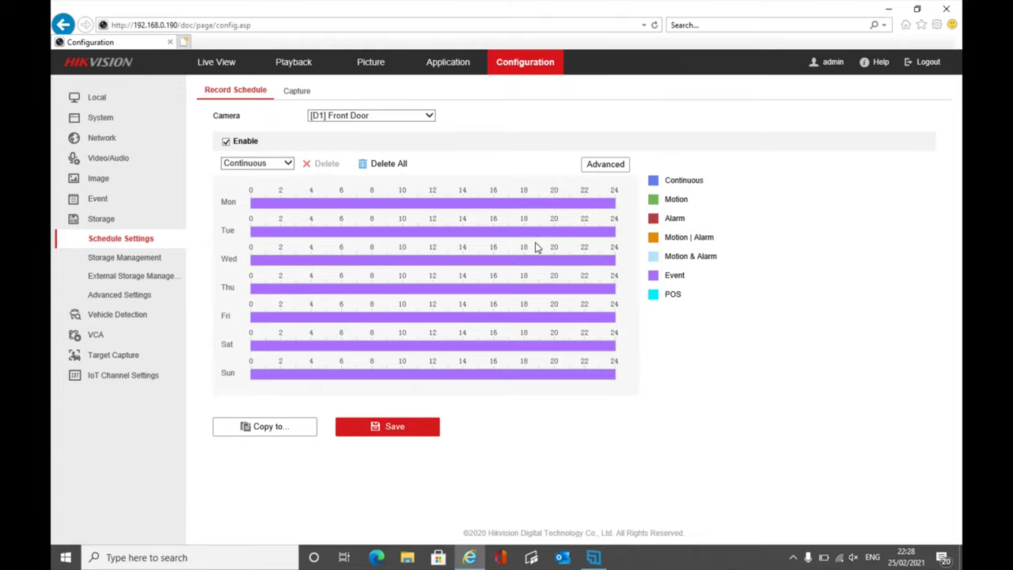
left_click(399, 432)
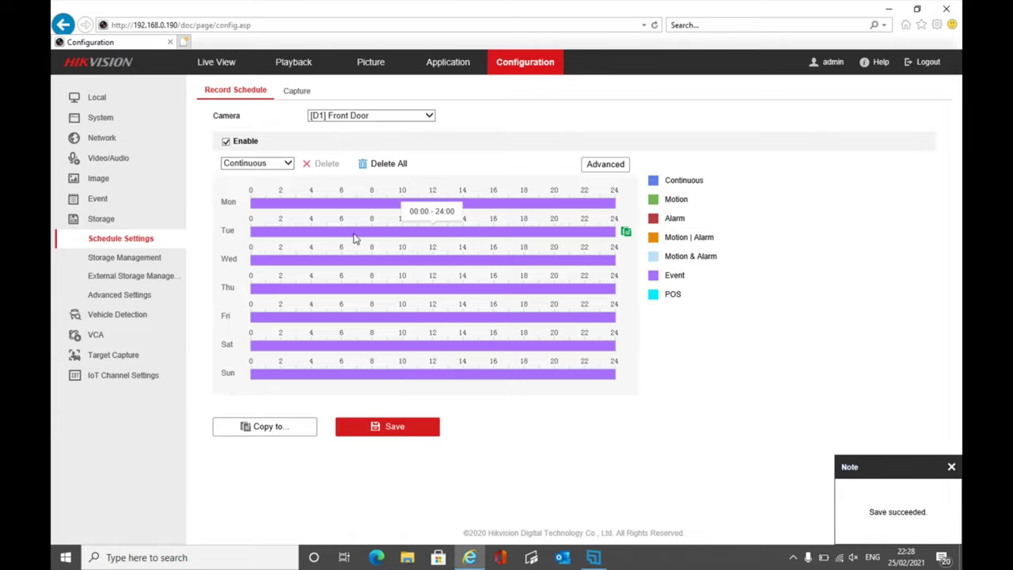
Clear all motion detection areas drawn for the Front Door camera
left_click(98, 198)
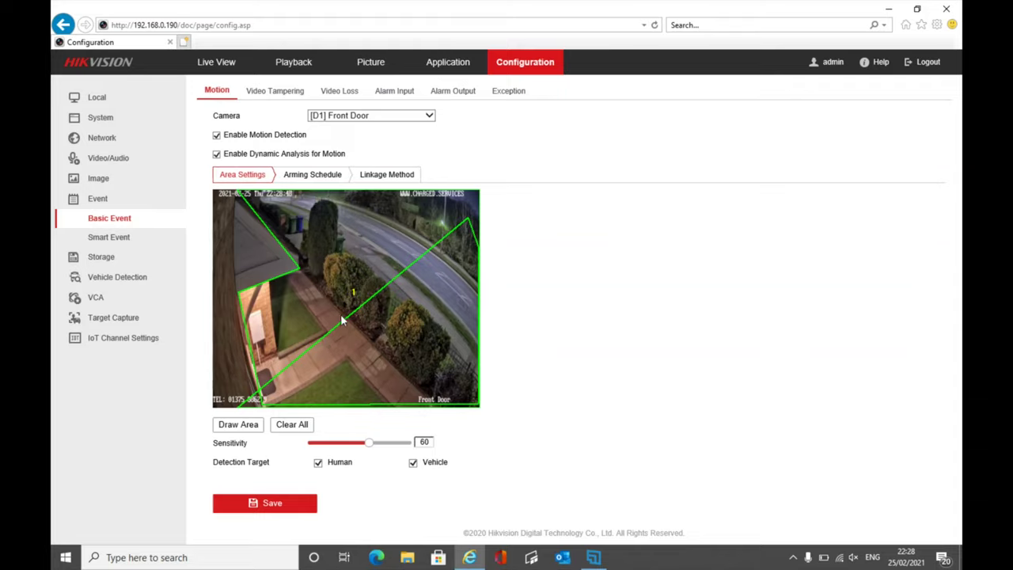
left_click(304, 426)
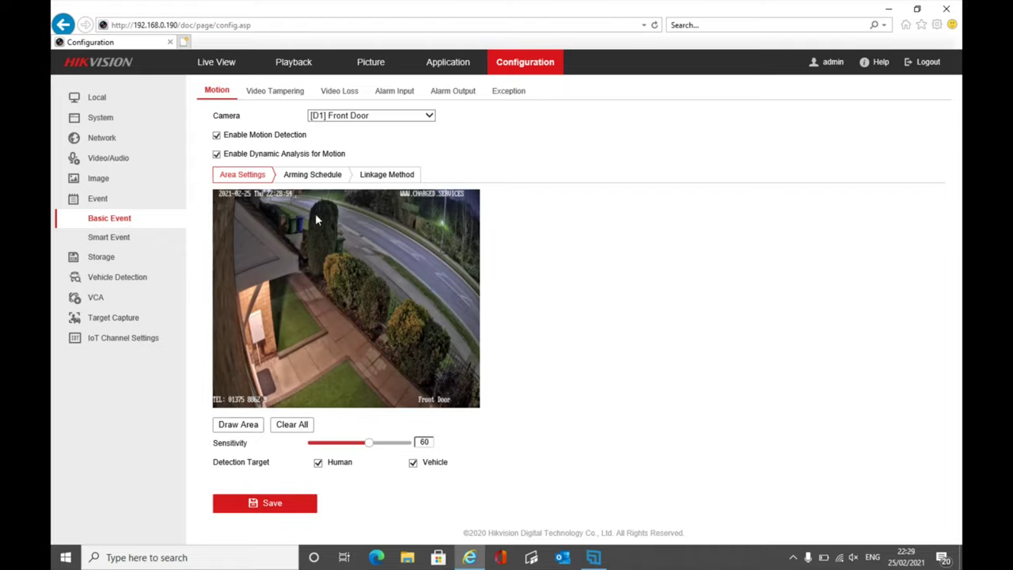
Review the Front Door camera's intrusion detection area and its linkage methods
left_click(135, 242)
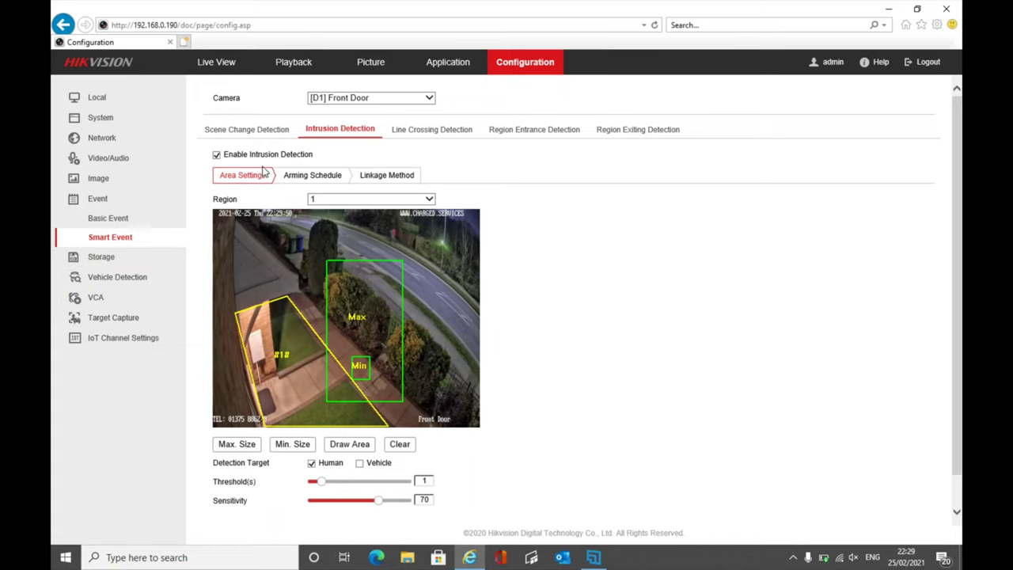
left_click(383, 177)
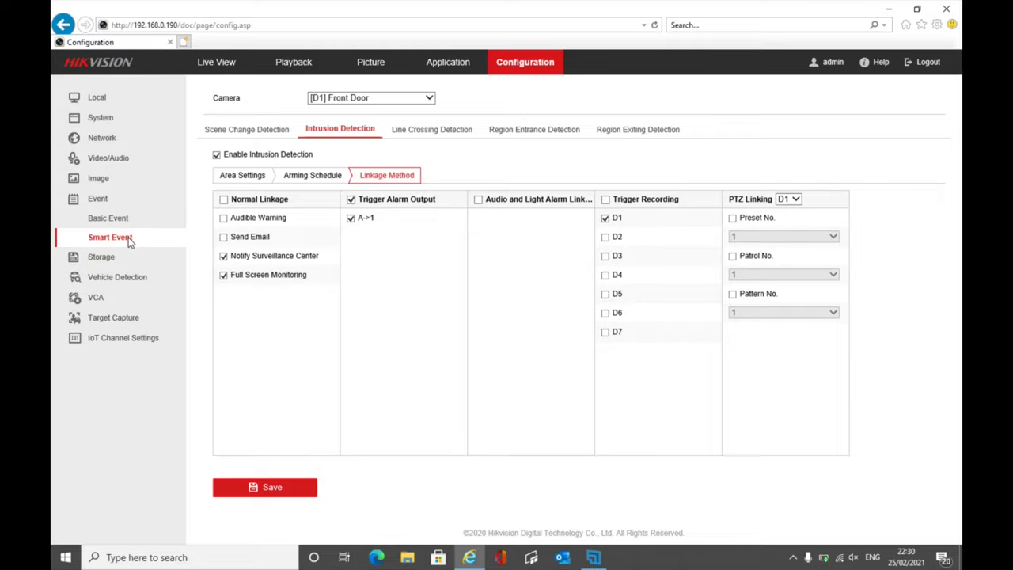
Check the recording types for Monday in the Front Door's record schedule, keep Event and save the schedule
left_click(102, 256)
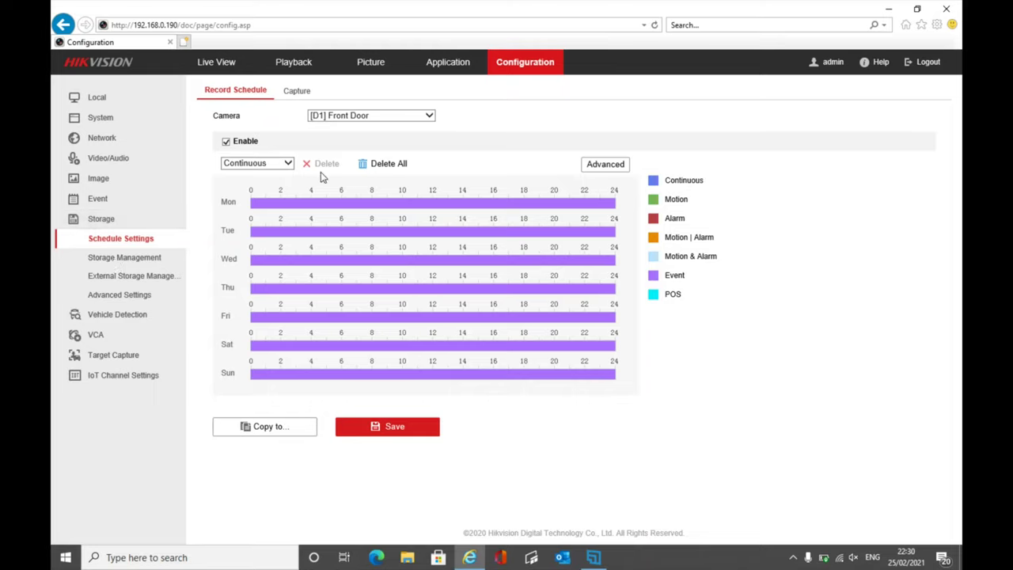
left_click(270, 206)
left_click(270, 208)
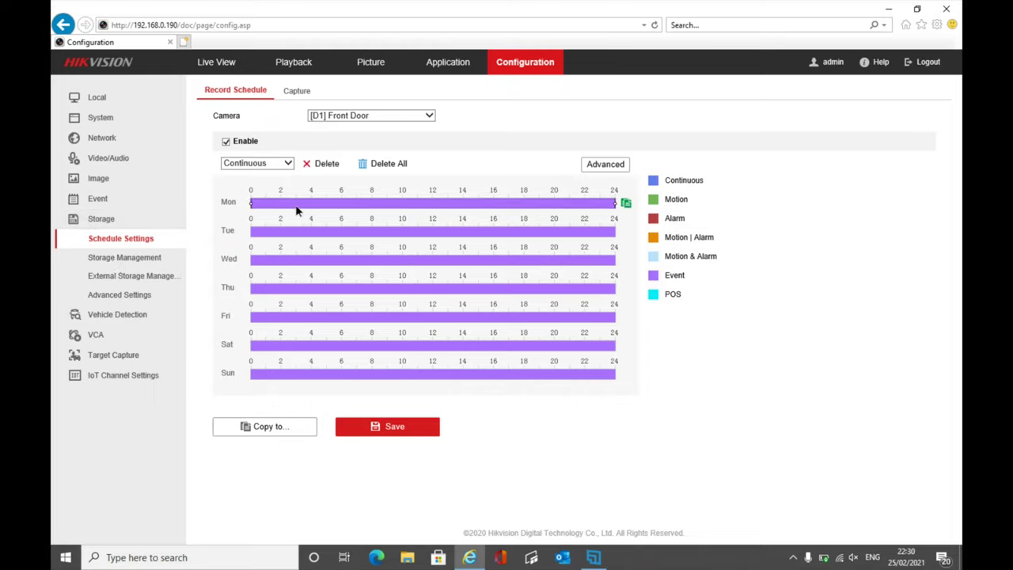
left_click(422, 148)
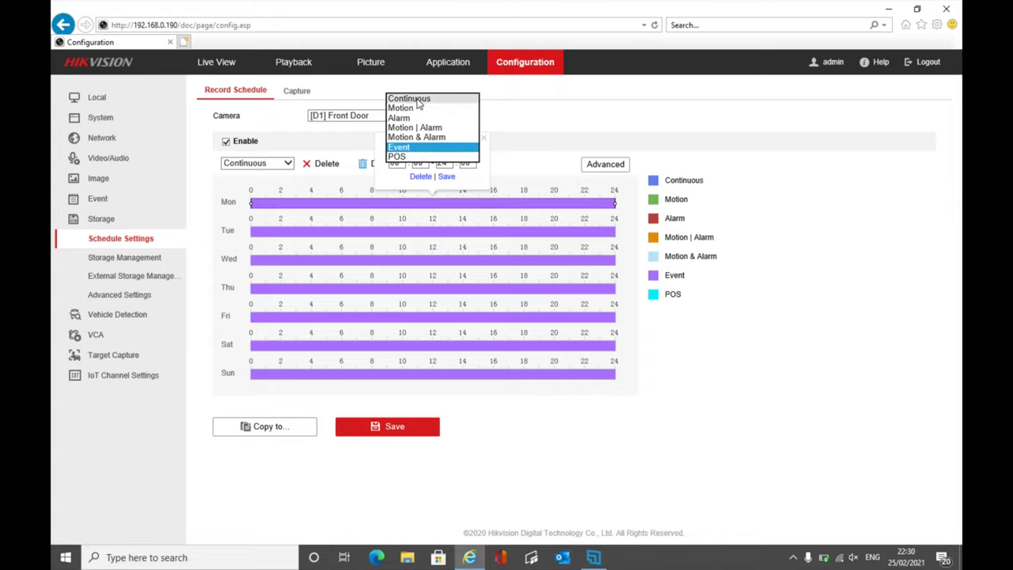
left_click(423, 149)
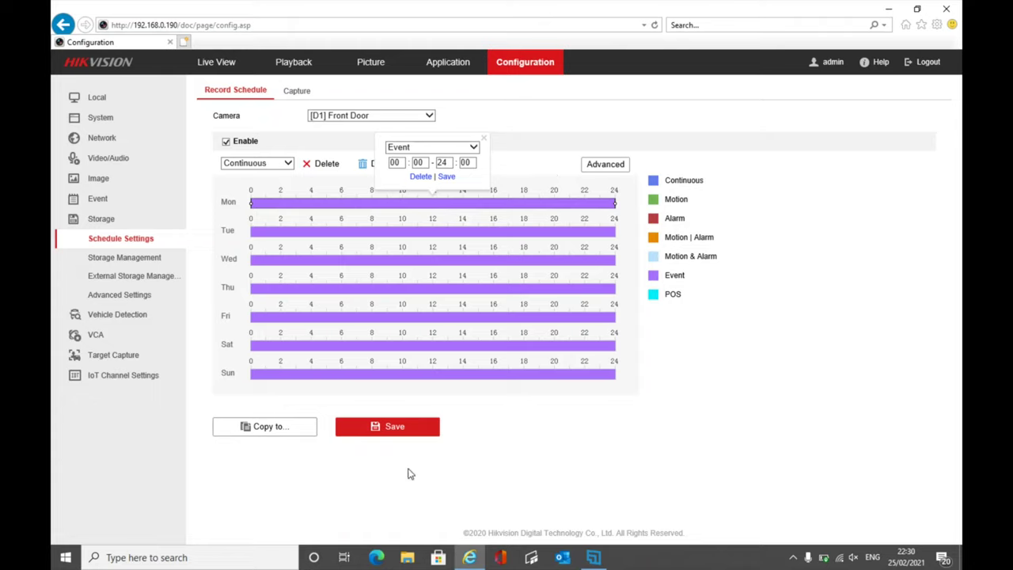
left_click(398, 430)
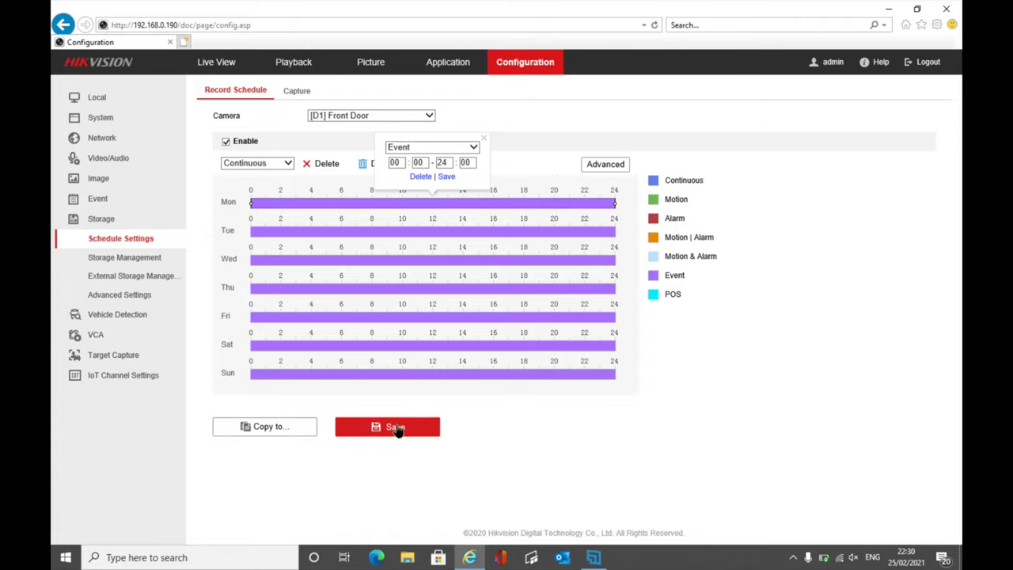
View the record schedule's advanced recording options and close them without changes
left_click(595, 164)
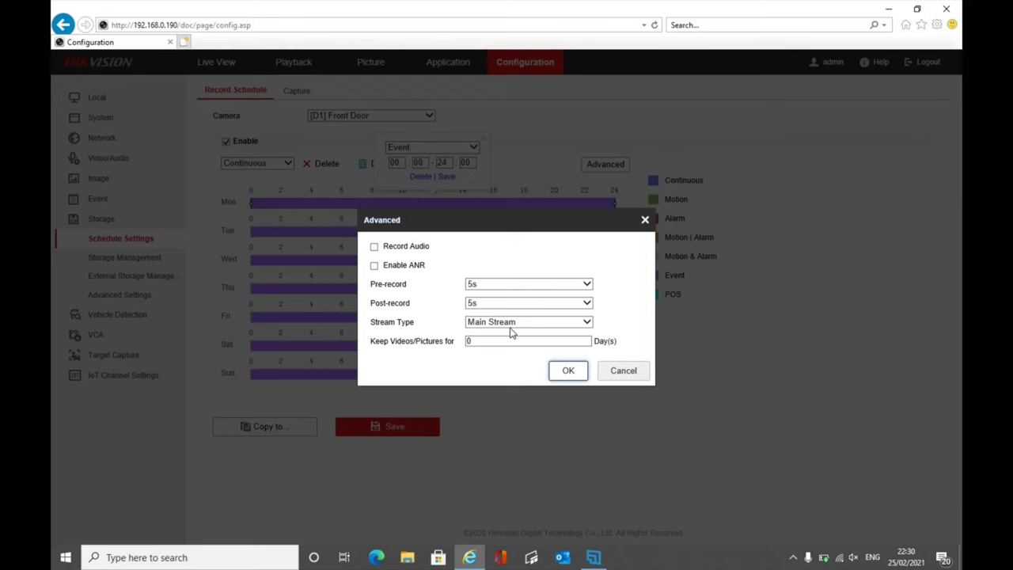
left_click(623, 377)
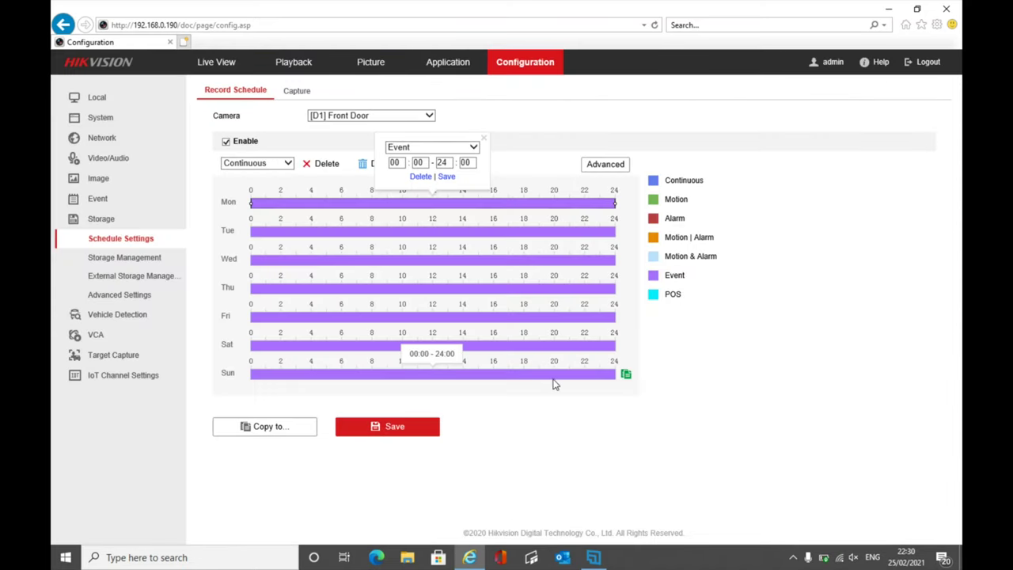